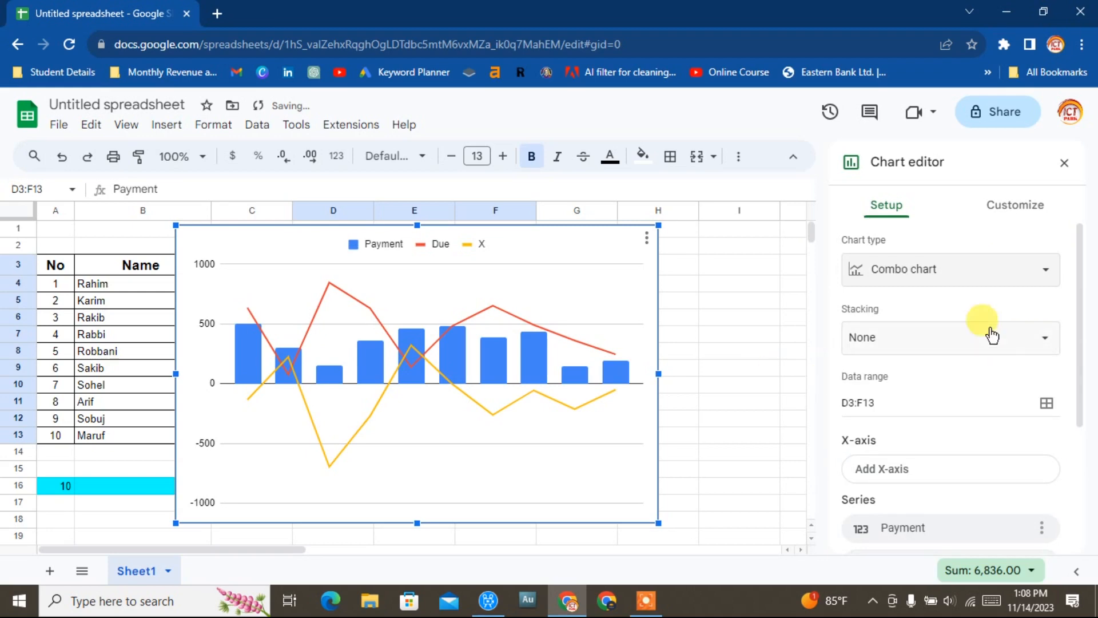
pyautogui.scroll(-3, 1010, 403)
pyautogui.click(1013, 394)
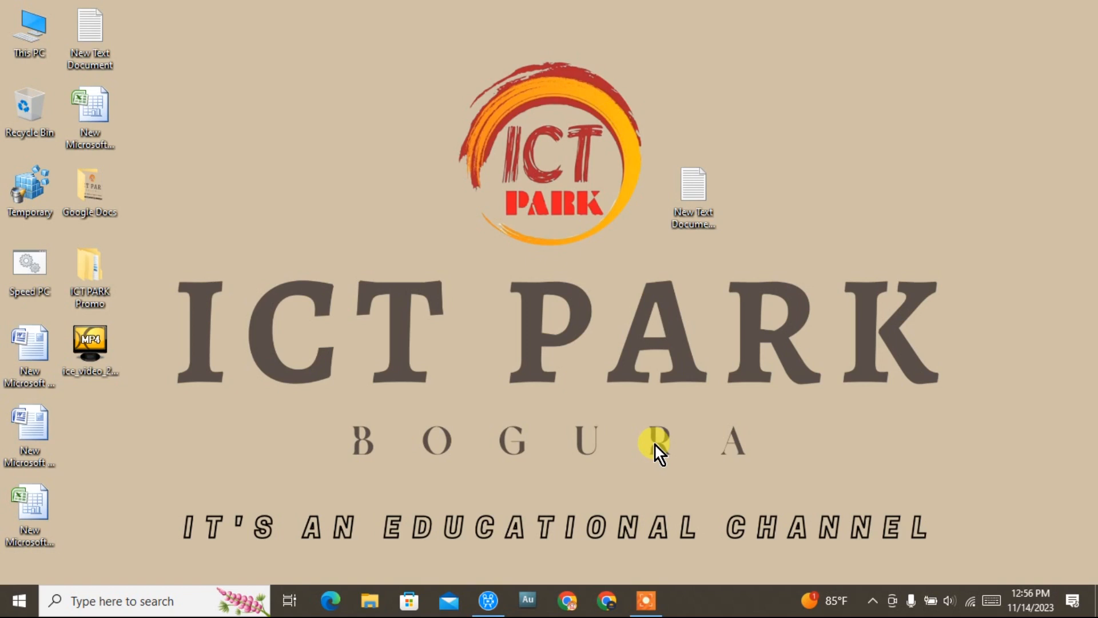
# Open Chrome and launch Google Sheets from the Google apps menu on the new tab page.
pyautogui.click(567, 598)
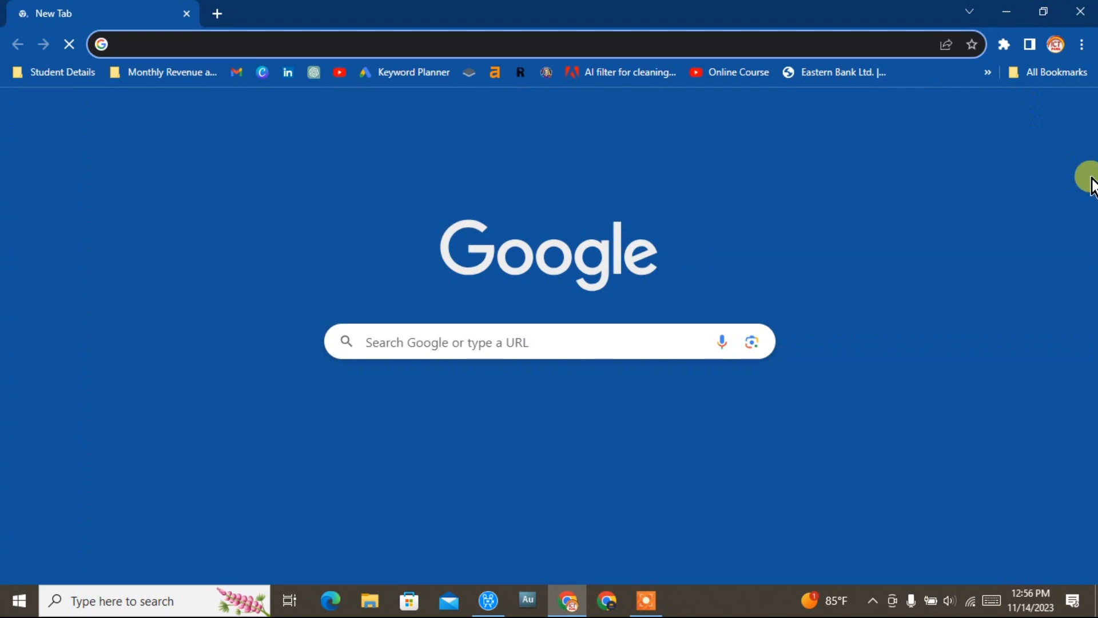
pyautogui.click(1010, 325)
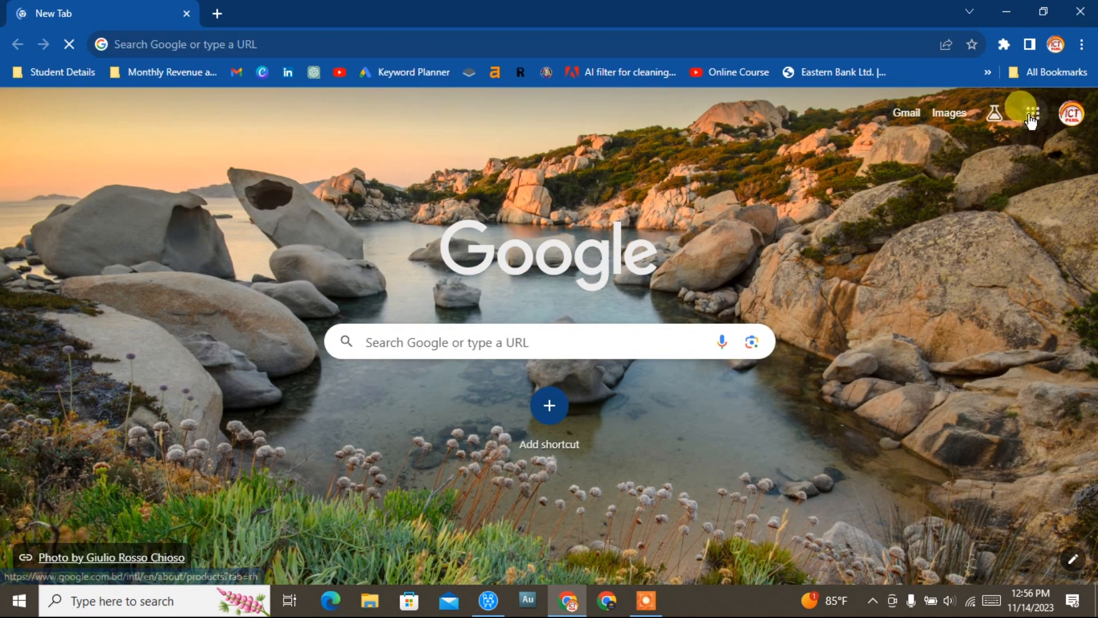
pyautogui.click(1032, 121)
pyautogui.click(1034, 122)
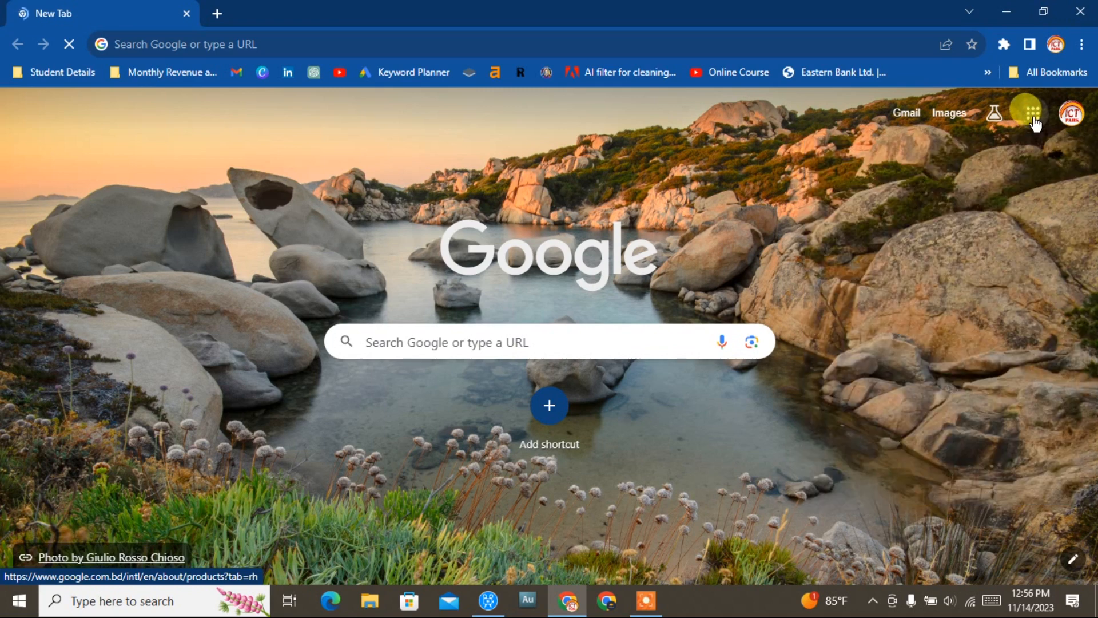
pyautogui.click(1034, 122)
pyautogui.scroll(-5, 988, 290)
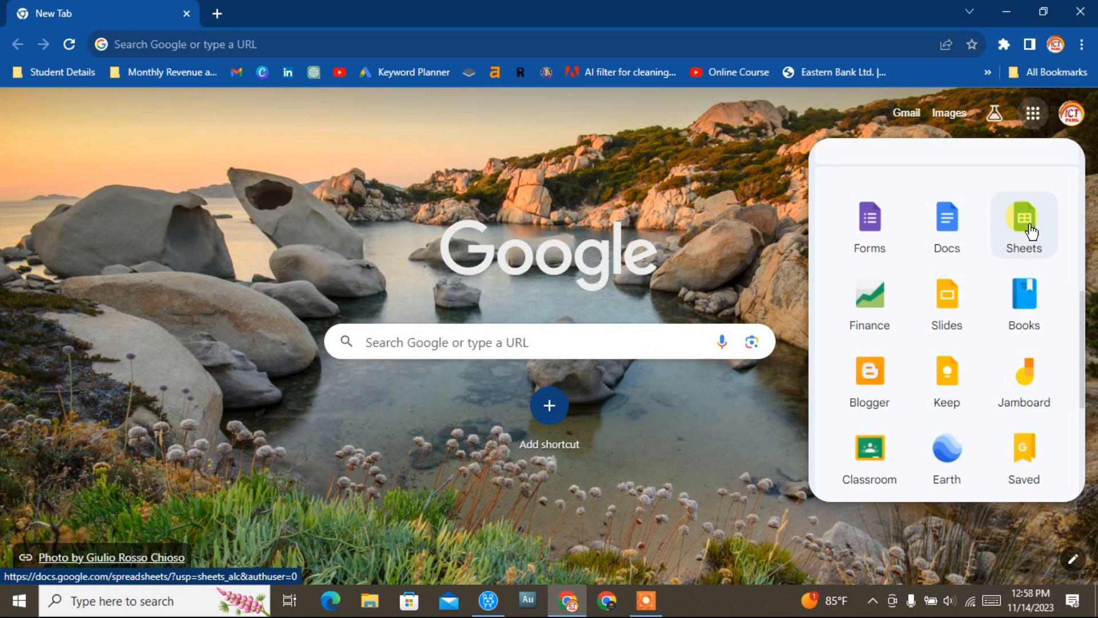
pyautogui.click(1026, 225)
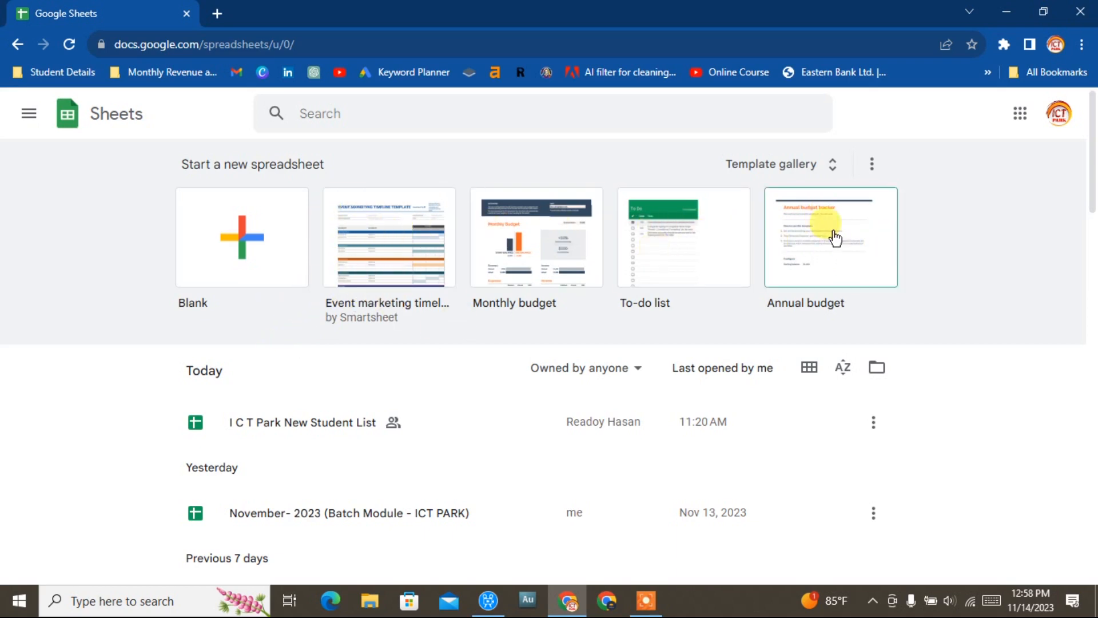
# Start a new blank spreadsheet.
pyautogui.click(229, 239)
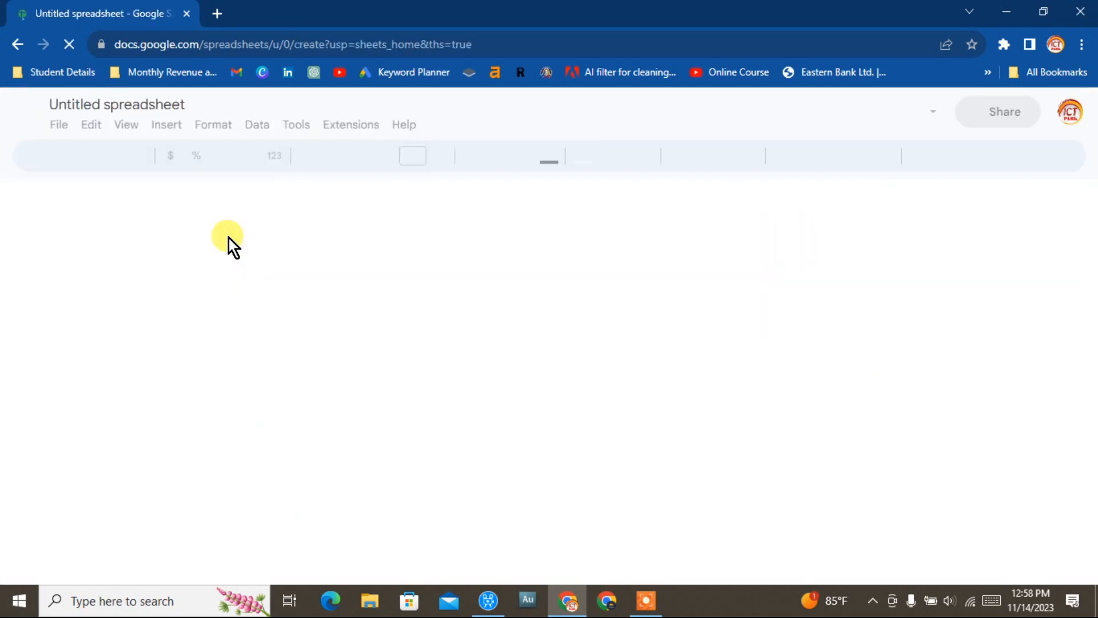
pyautogui.click(55, 267)
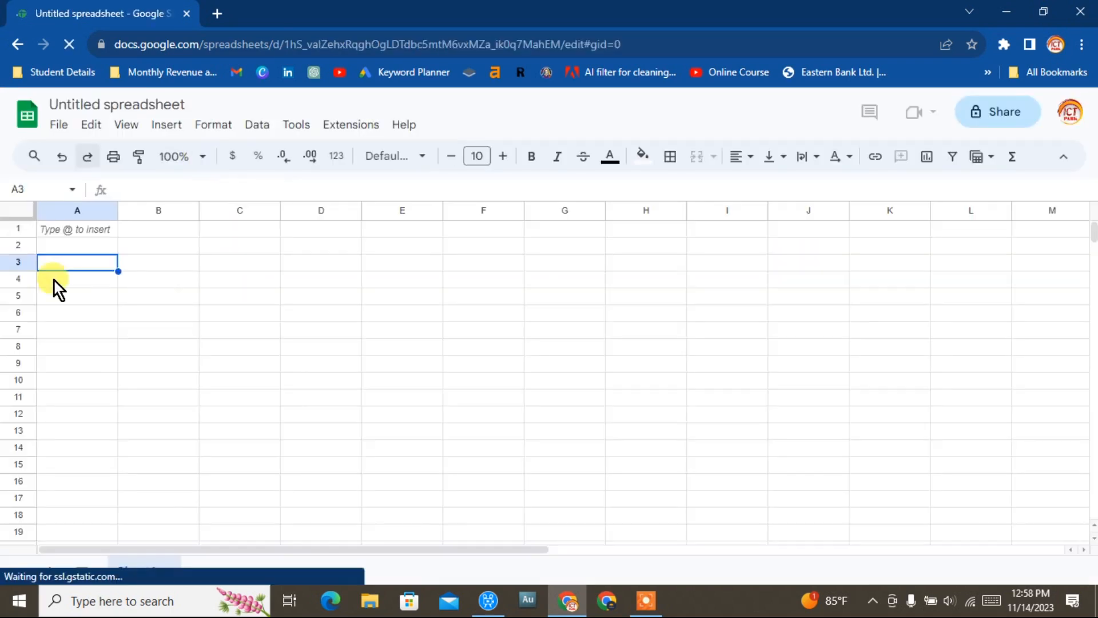
pyautogui.click(95, 228)
pyautogui.click(240, 296)
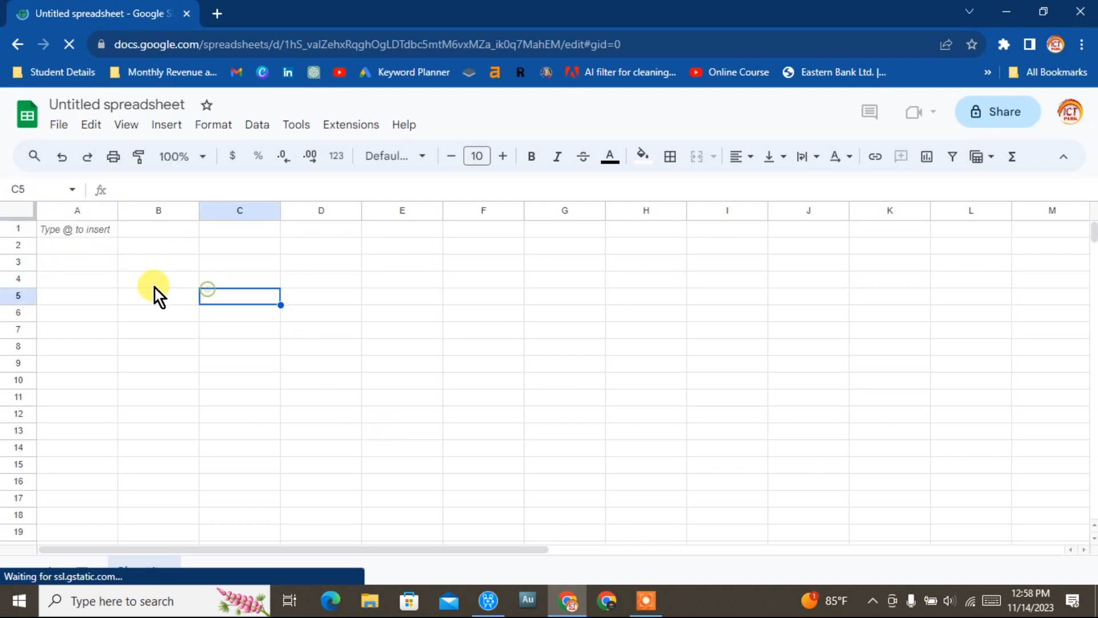
pyautogui.click(86, 250)
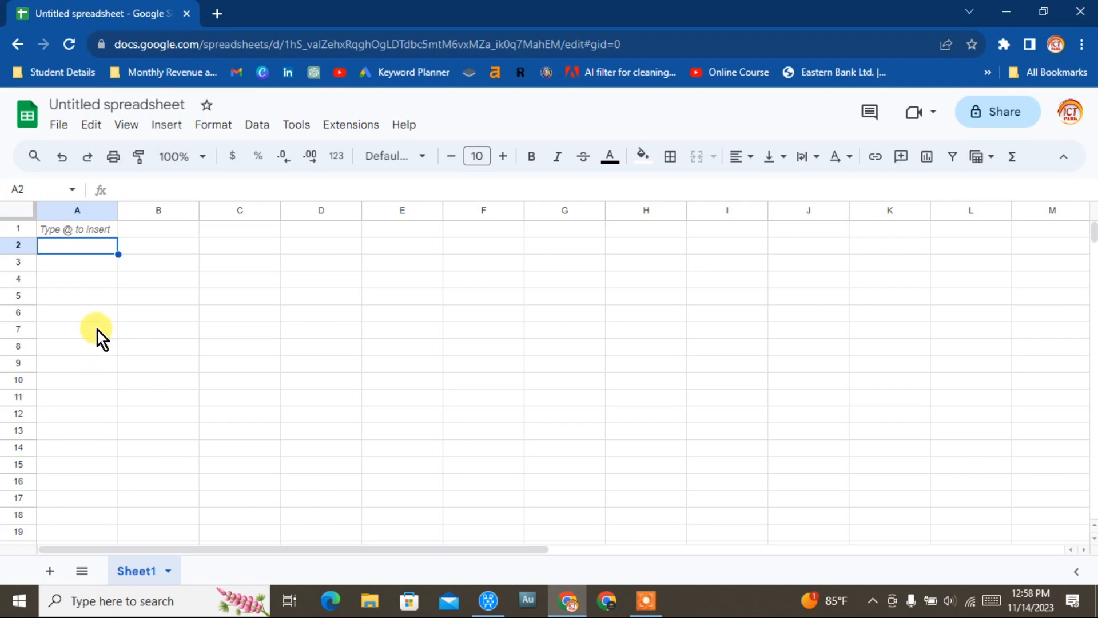
pyautogui.click(183, 294)
pyautogui.click(236, 296)
pyautogui.click(366, 300)
pyautogui.click(493, 303)
pyautogui.click(616, 303)
pyautogui.click(709, 363)
pyautogui.click(451, 419)
pyautogui.click(212, 355)
pyautogui.click(357, 310)
pyautogui.click(570, 294)
pyautogui.click(789, 293)
pyautogui.click(859, 454)
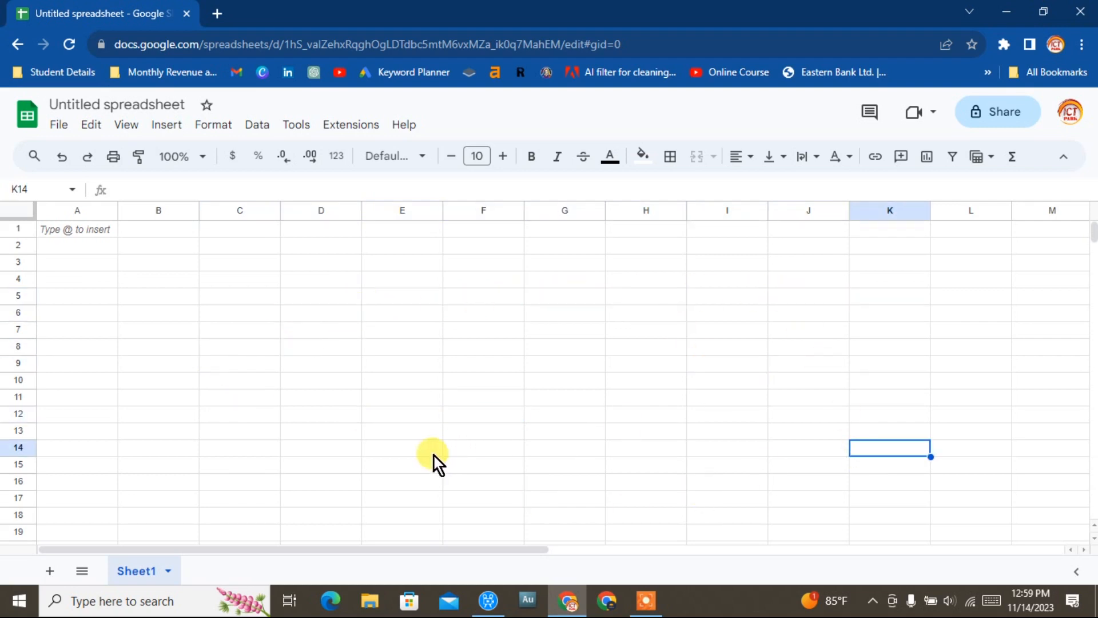
pyautogui.click(434, 455)
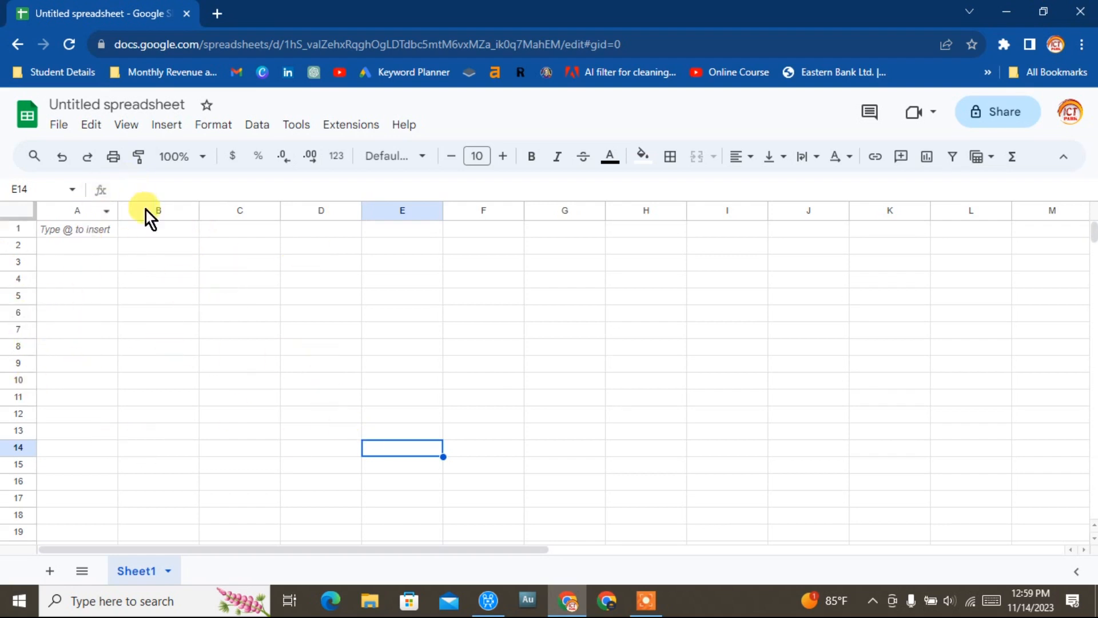
pyautogui.click(242, 318)
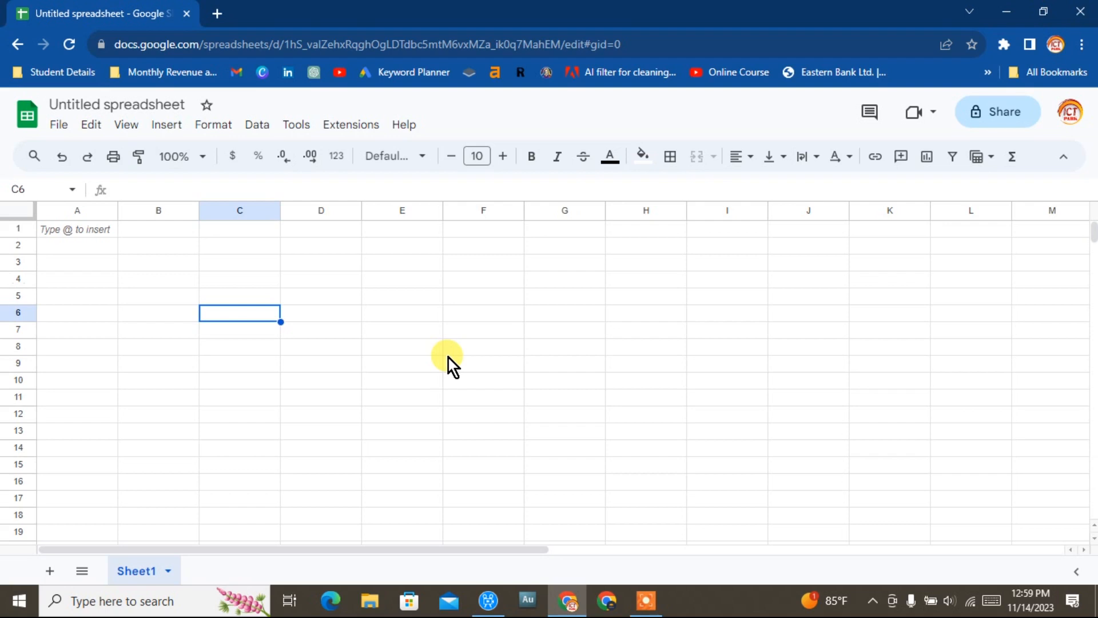
# Enter the column headers No, Name, Phone No., Payment and Due across row 3 starting at A3.
pyautogui.click(111, 267)
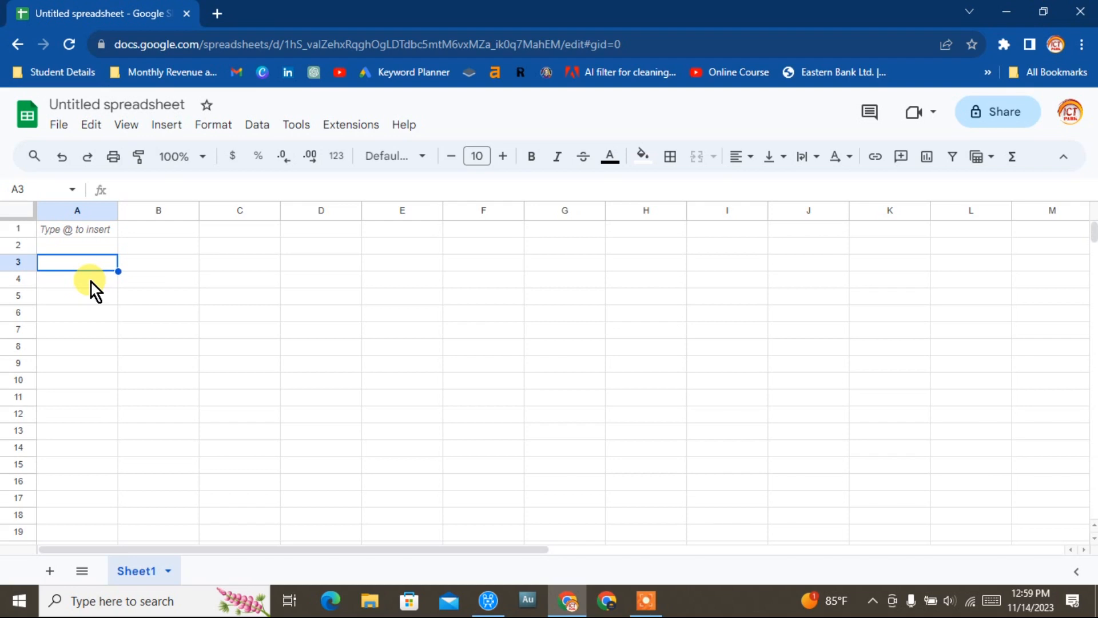
pyautogui.write('No')
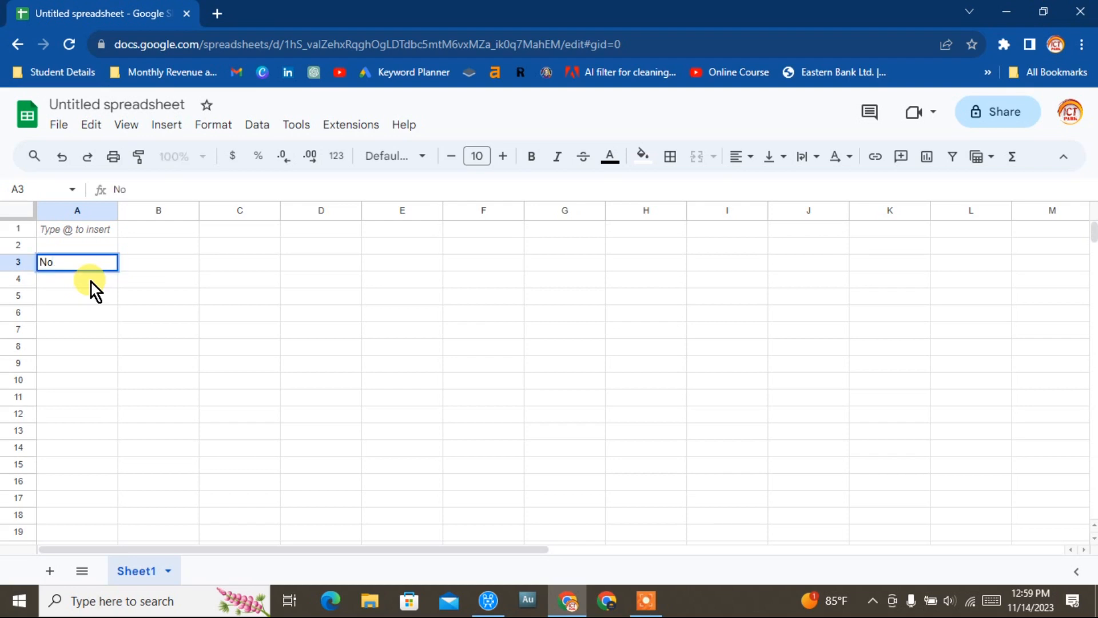
pyautogui.press('Tab')
pyautogui.write('Name')
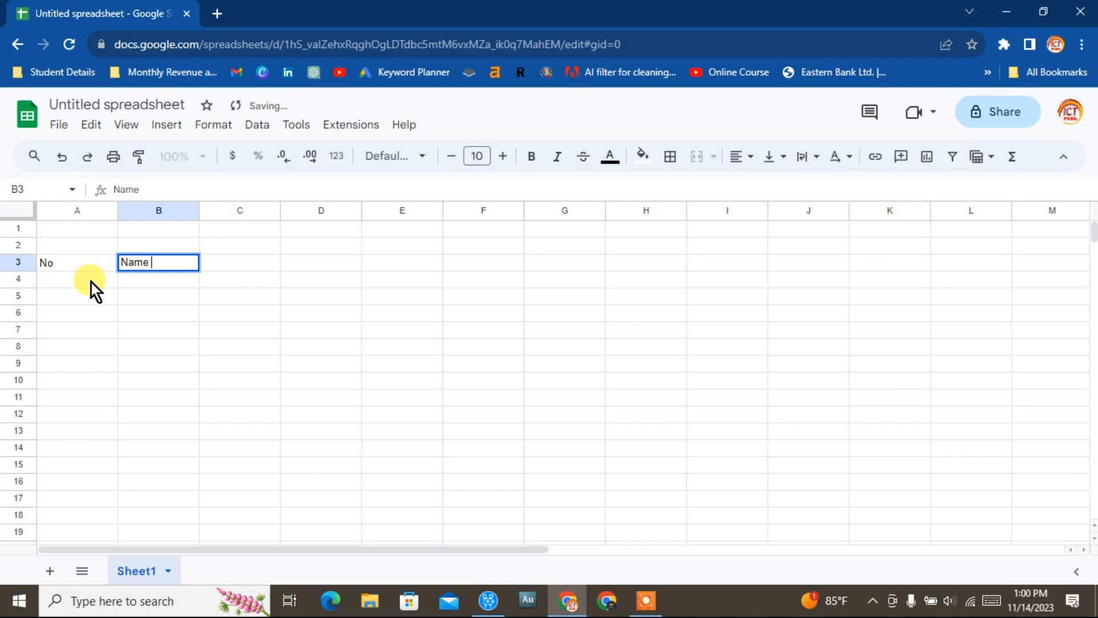
pyautogui.press('Tab')
pyautogui.press('Tab')
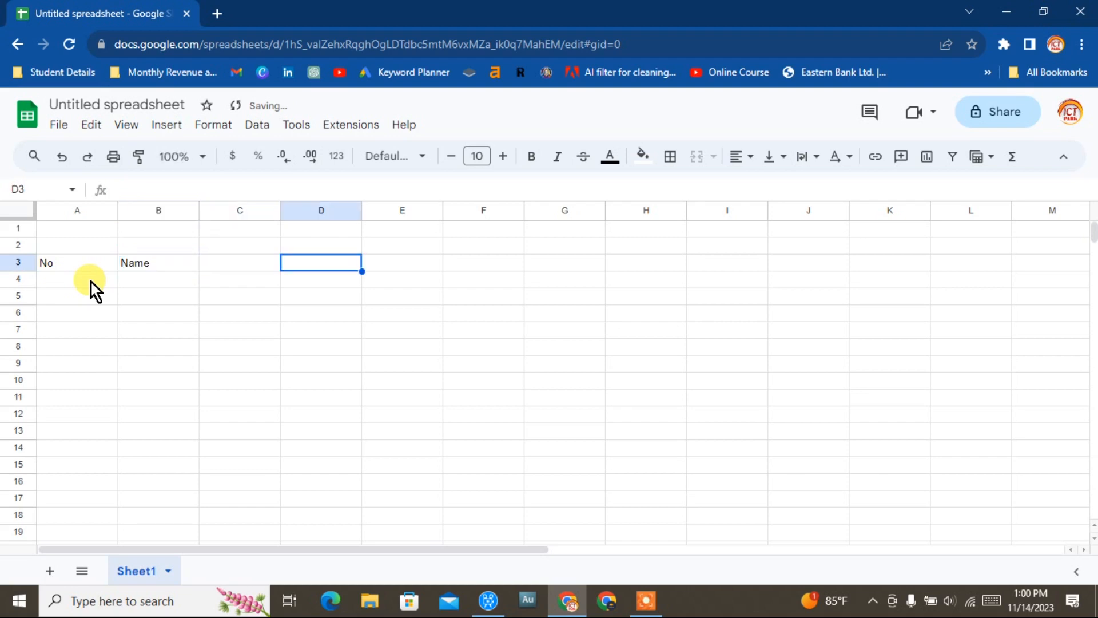
pyautogui.press('Left')
pyautogui.write('Pho')
pyautogui.write('ne')
# Enter 1, 2, 3 in A4:A6 and extend the numbering series down column A to row 19.
pyautogui.click(61, 279)
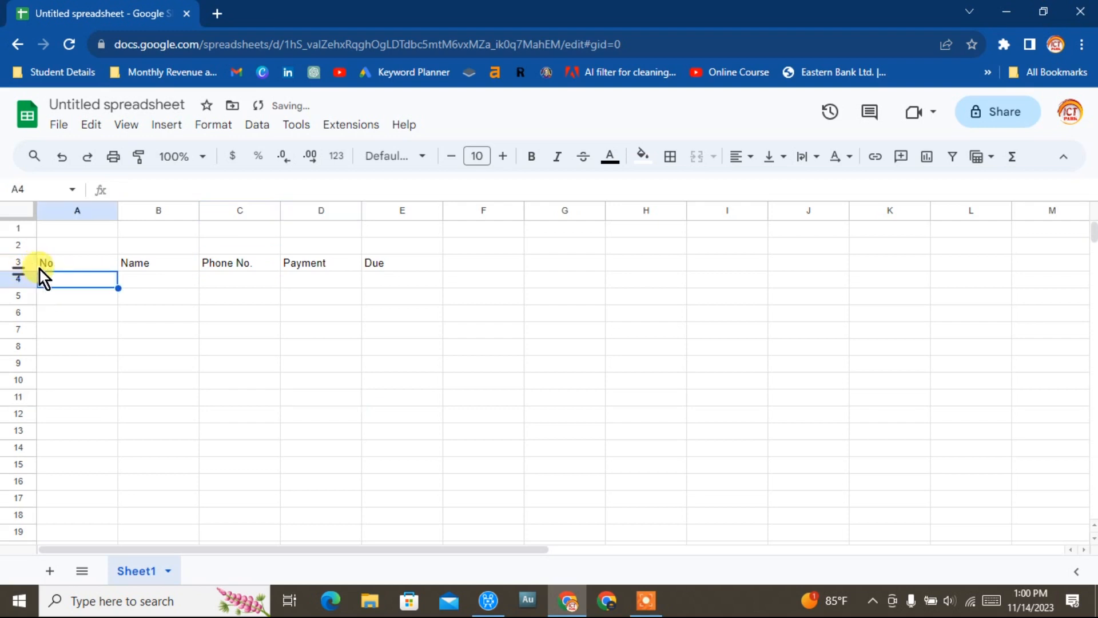
pyautogui.write('1')
pyautogui.press('Return')
pyautogui.write('1')
pyautogui.press('BackSpace')
pyautogui.write('2')
pyautogui.press('Return')
pyautogui.write('3')
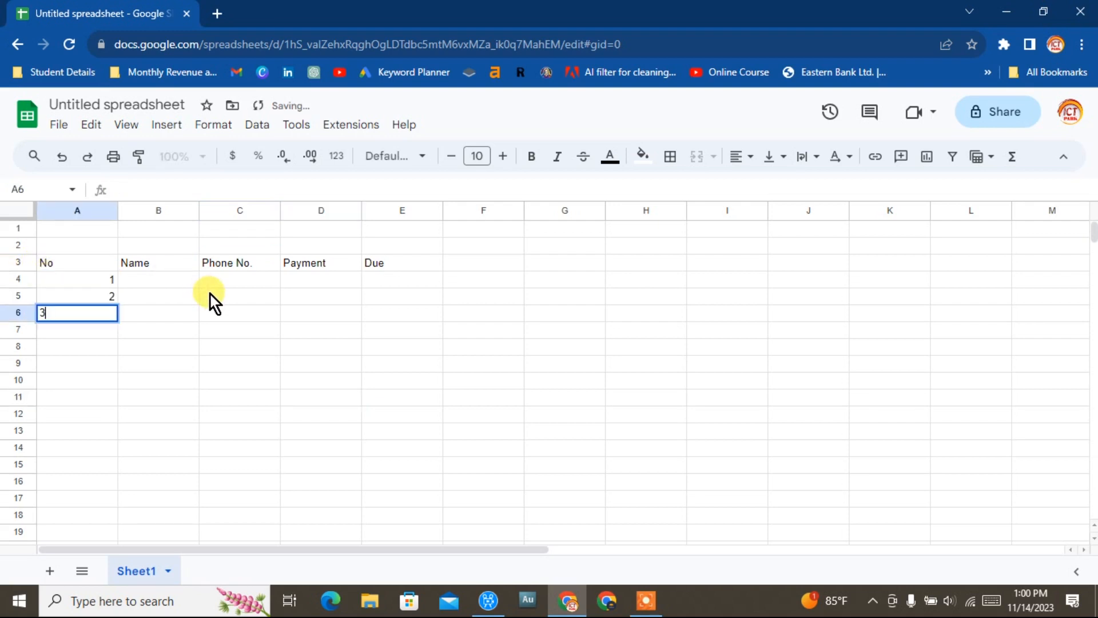
pyautogui.click(167, 300)
pyautogui.moveTo(100, 278); pyautogui.dragTo(102, 310)
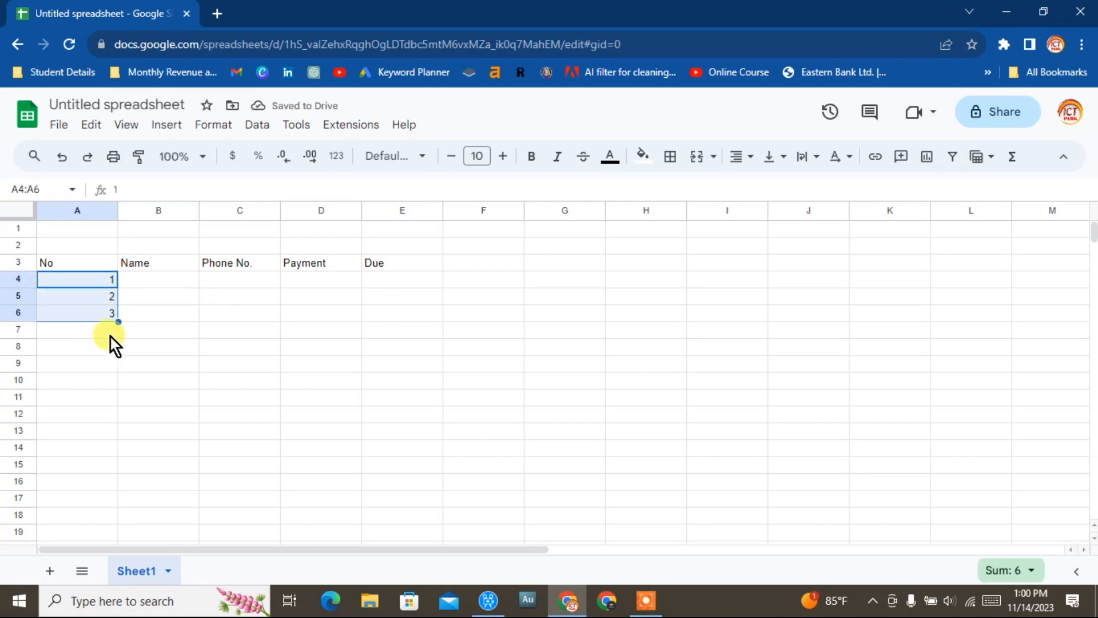
pyautogui.moveTo(117, 320); pyautogui.dragTo(111, 532)
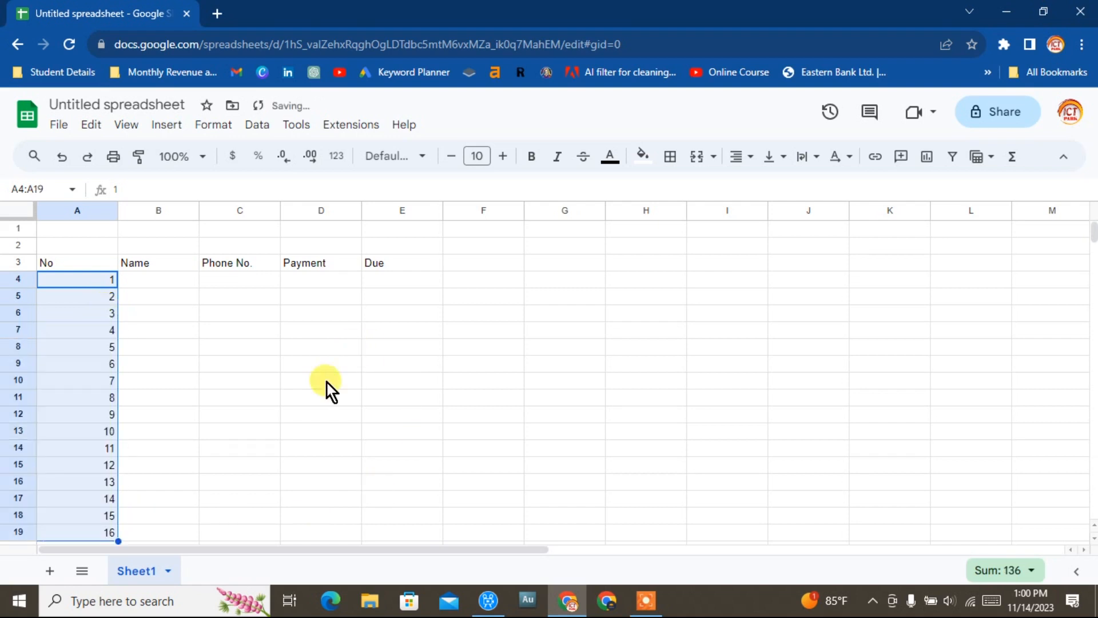
# Narrow column A and widen column B to fit the names.
pyautogui.click(177, 464)
pyautogui.click(140, 279)
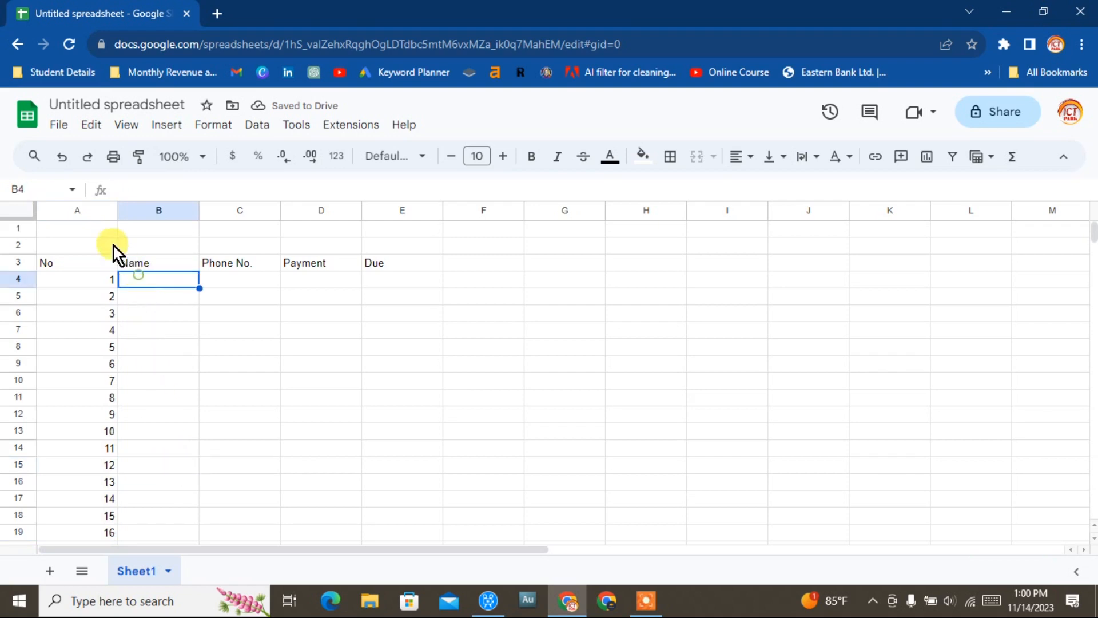
pyautogui.moveTo(116, 215); pyautogui.dragTo(101, 214)
pyautogui.moveTo(71, 215); pyautogui.dragTo(72, 213)
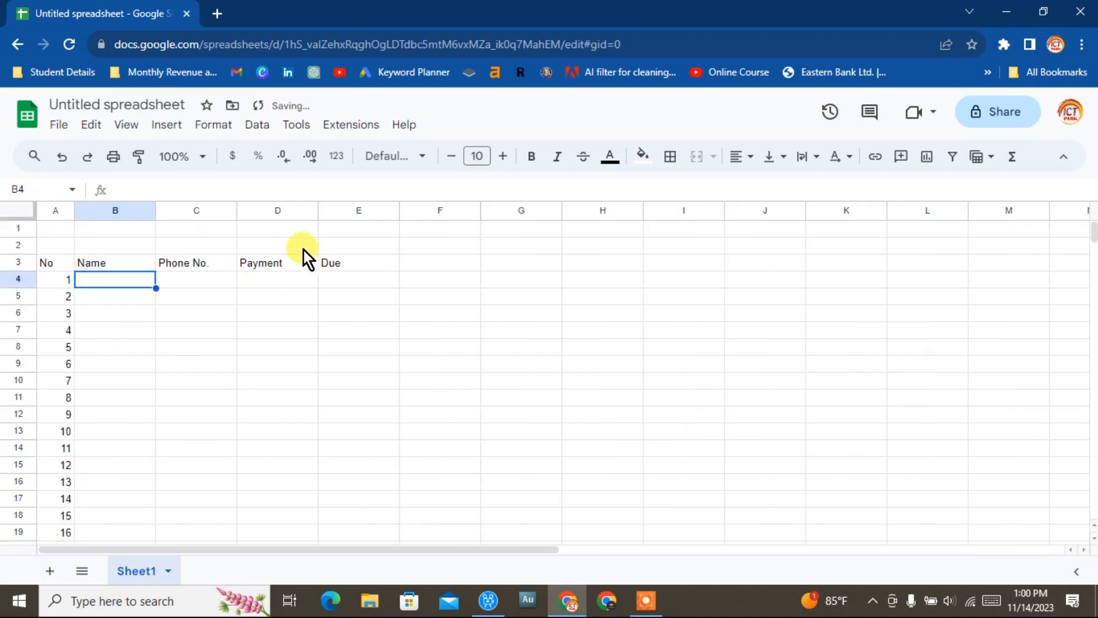
pyautogui.moveTo(156, 210); pyautogui.dragTo(229, 210)
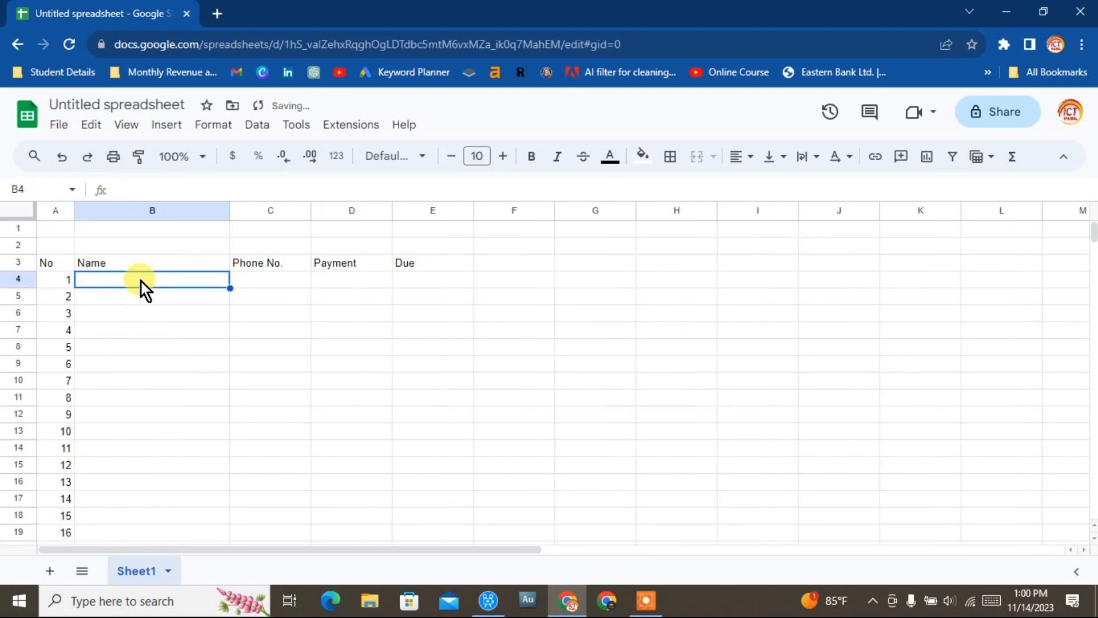
# Enter the names Rahim, Karim, Rakib, Rabbi, Robbani, Sakib, Sohel, Arif, Sobuj and Maruf in B4:B13.
pyautogui.write('Rahim')
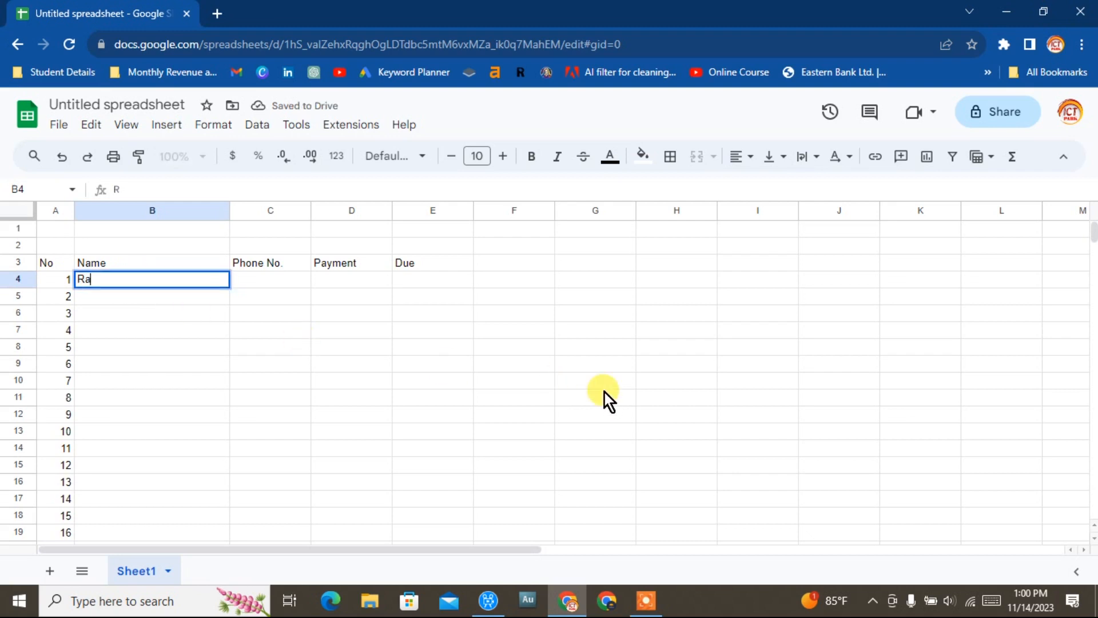
pyautogui.press('Return')
pyautogui.write('Karim')
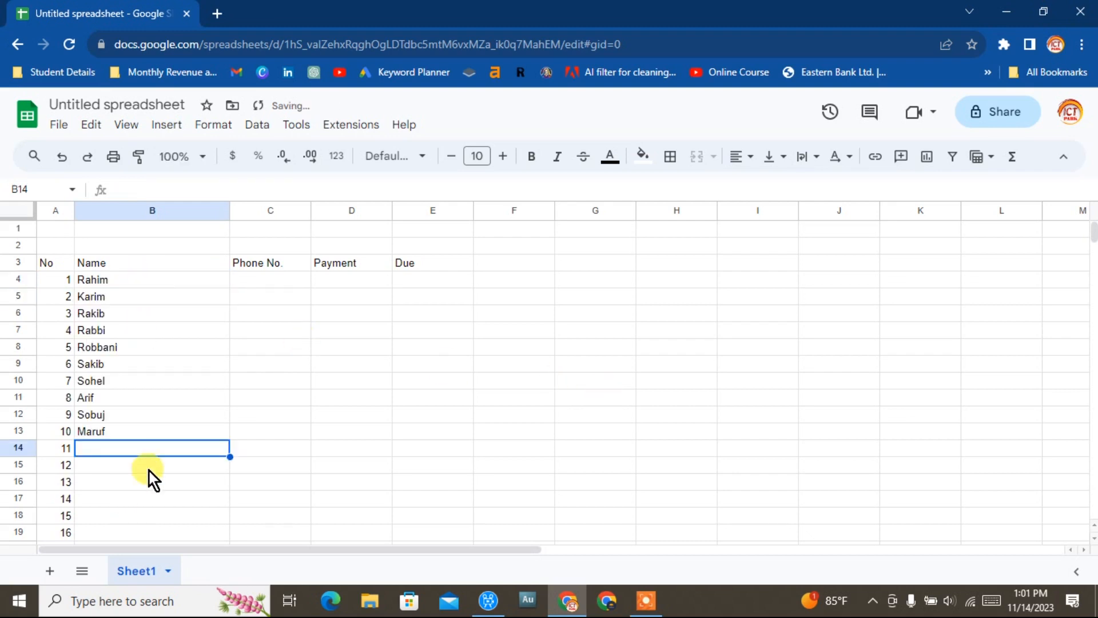
# Widen column C and enter each student's phone number in C4:C13.
pyautogui.click(255, 281)
pyautogui.moveTo(228, 209)
pyautogui.mouseDown()
pyautogui.moveTo(164, 209)
pyautogui.moveTo(212, 209)
pyautogui.mouseUp()
pyautogui.write('017')
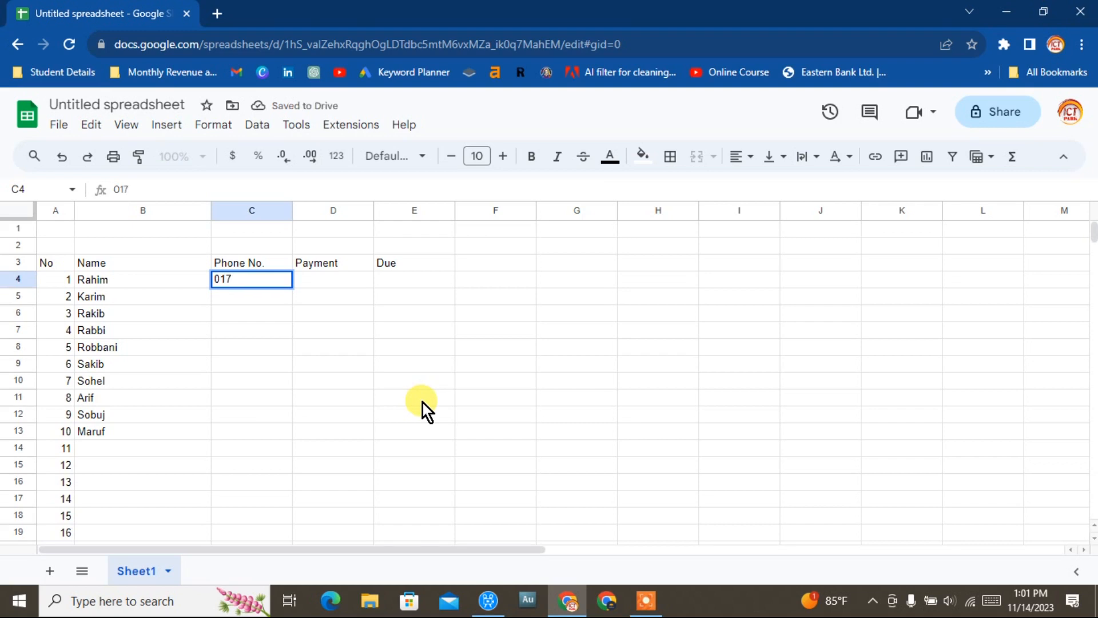
pyautogui.write('63....')
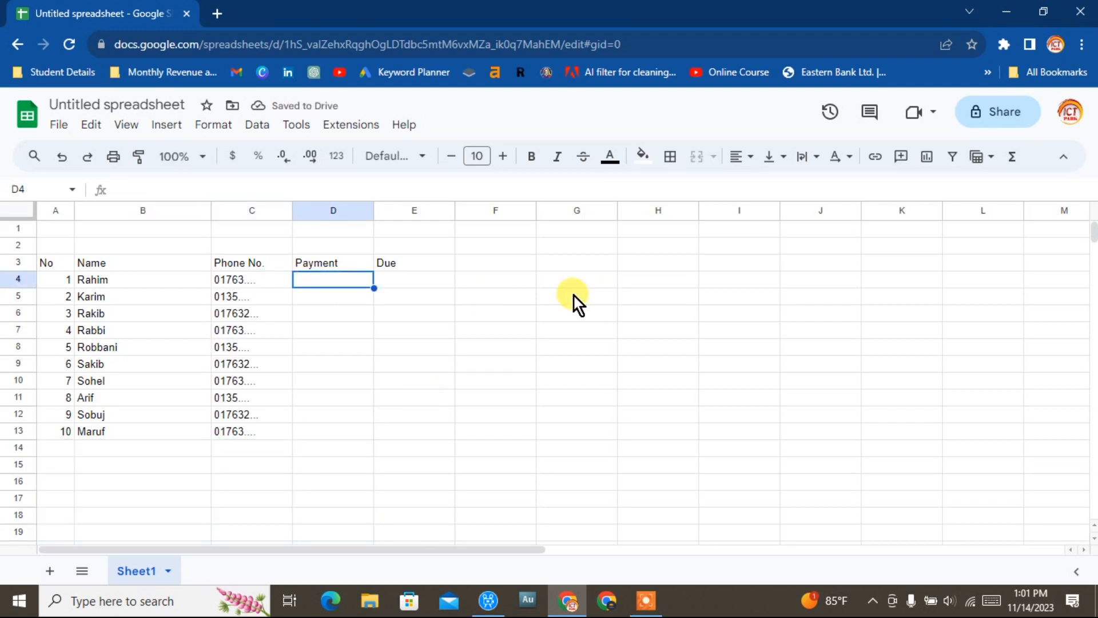
# Enter payments 500, 300, 150, 360, 460, 480, 390, 436, 147 and 195 in D4:D13.
pyautogui.write('500')
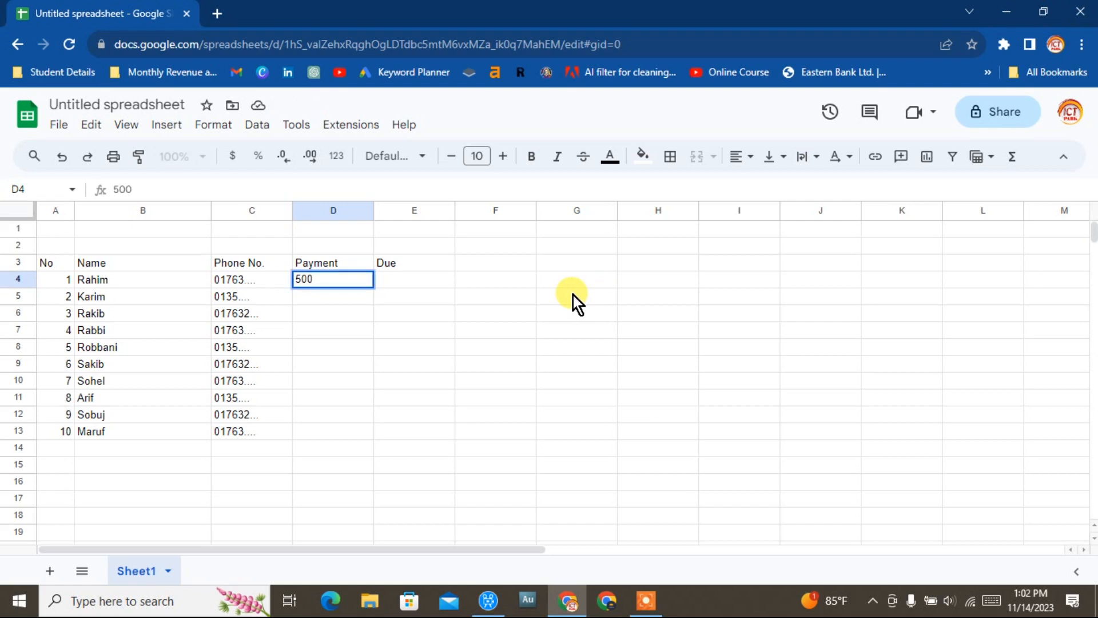
pyautogui.press('Return')
pyautogui.write('300')
pyautogui.press('Return')
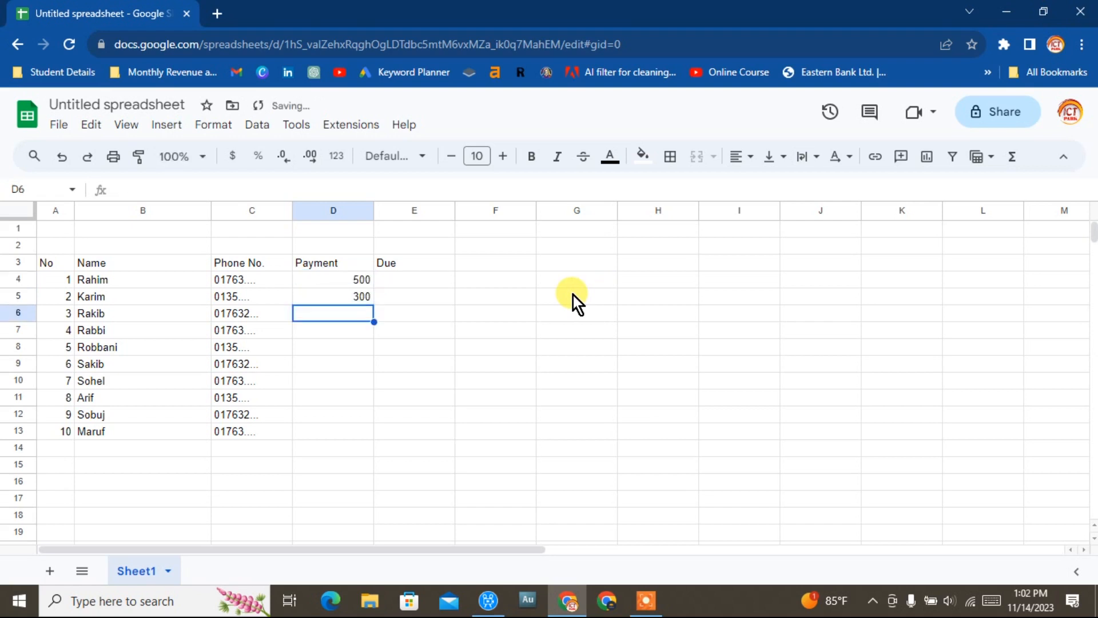
pyautogui.write('150')
pyautogui.press('Return')
pyautogui.write('360')
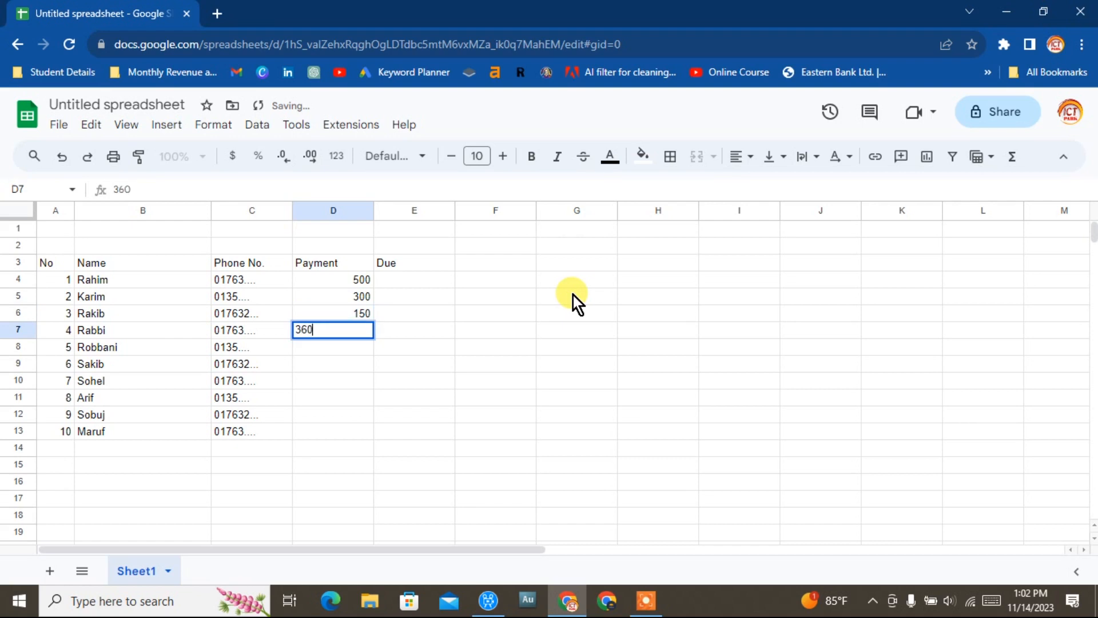
pyautogui.press('Return')
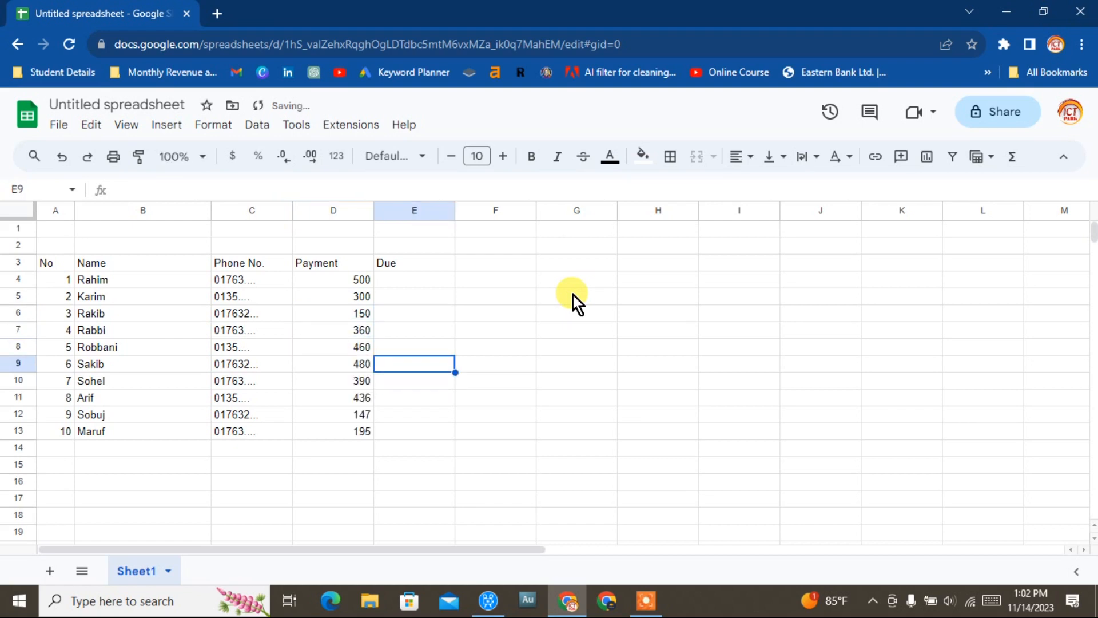
pyautogui.press('Up')
pyautogui.press('Up')
pyautogui.press('Up')
pyautogui.press('Up')
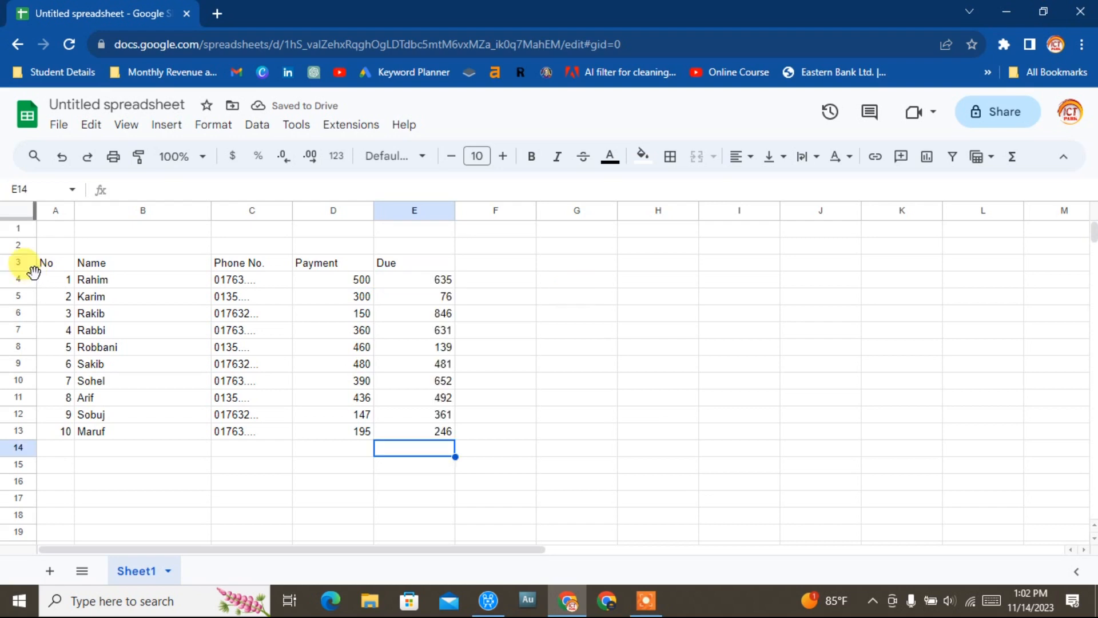
# Apply all borders to the table range A3:E13.
pyautogui.moveTo(53, 264); pyautogui.dragTo(428, 442)
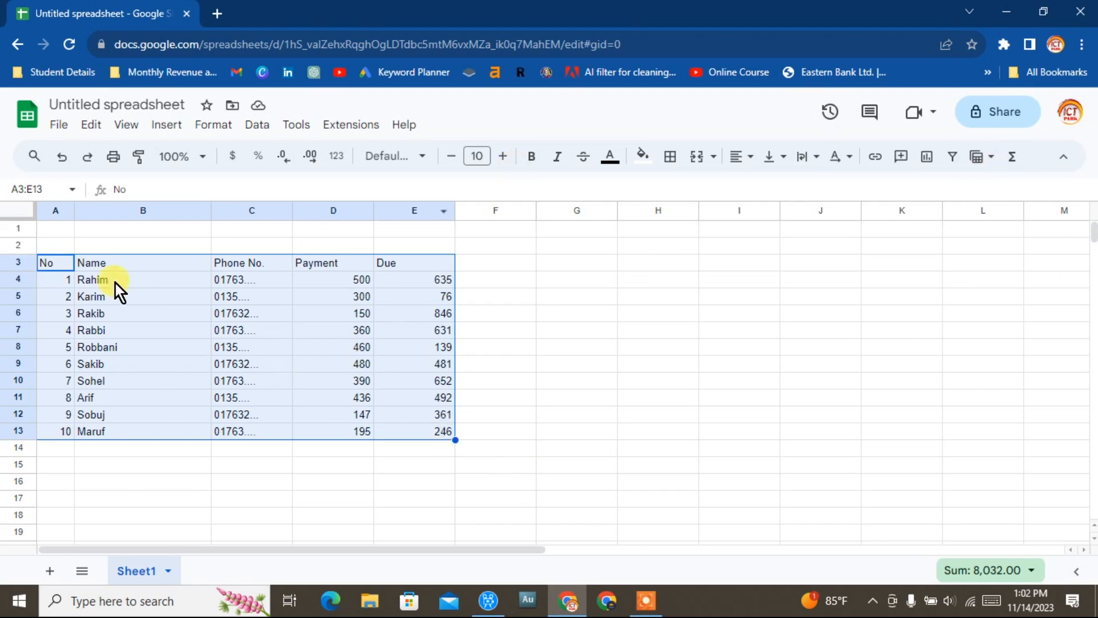
pyautogui.click(673, 161)
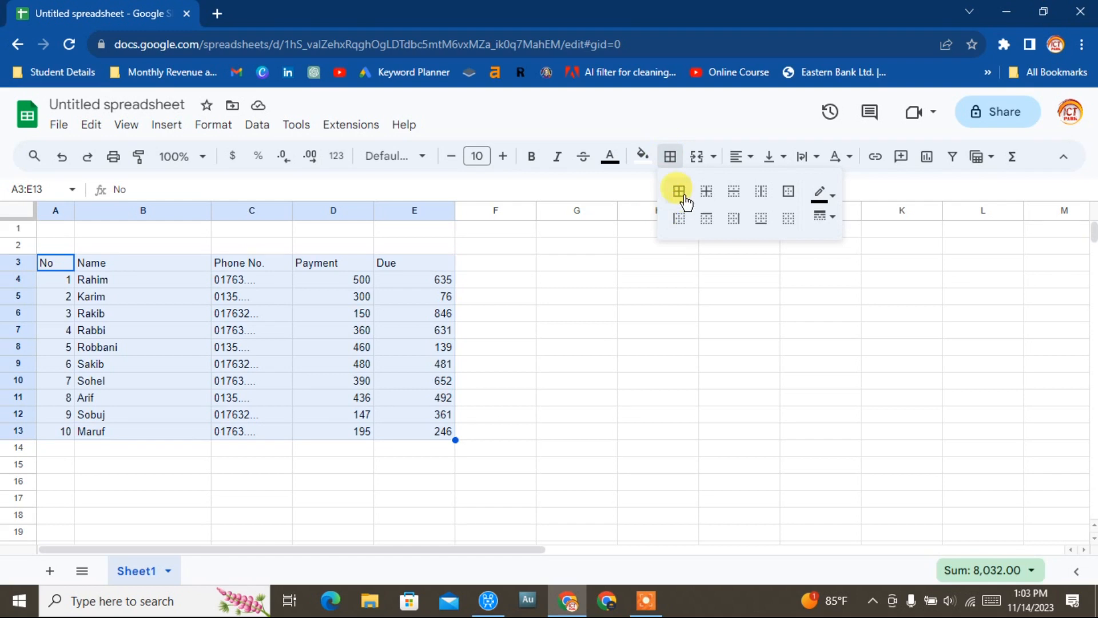
pyautogui.click(681, 196)
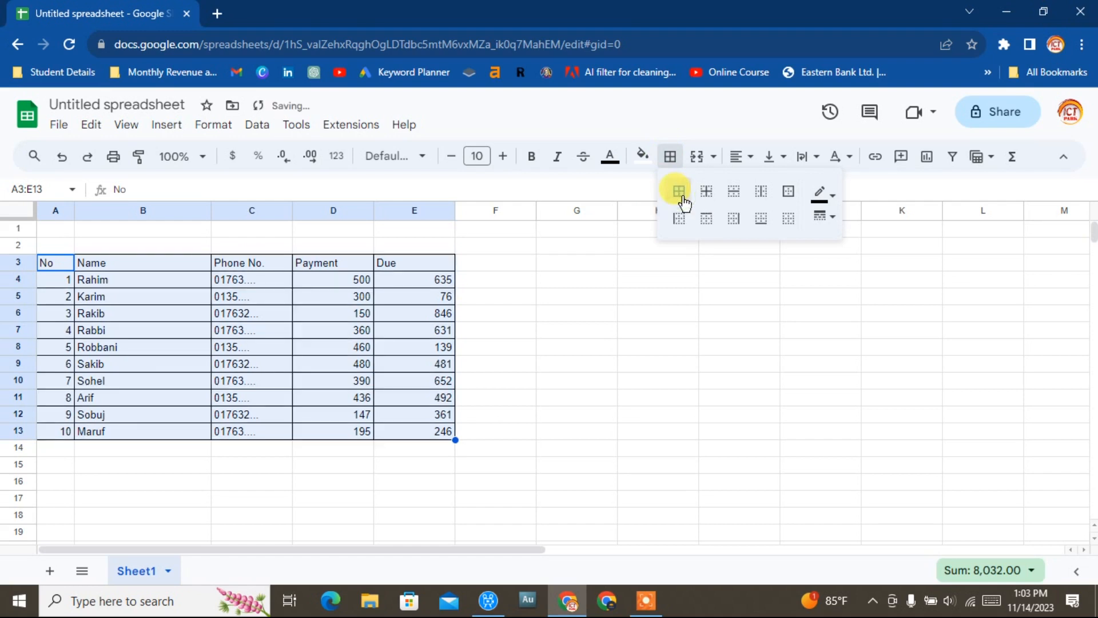
pyautogui.click(540, 398)
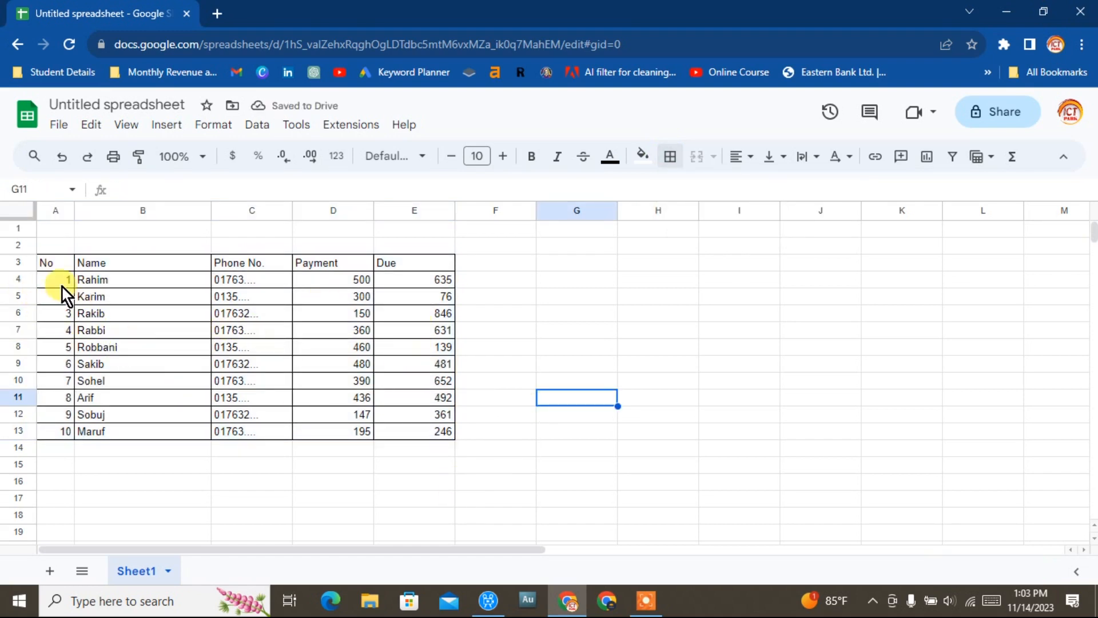
# Format the header row A3:E3 as bold, centered text at font size 13.
pyautogui.moveTo(49, 265); pyautogui.dragTo(423, 269)
pyautogui.click(503, 156)
pyautogui.click(503, 156)
pyautogui.click(503, 156)
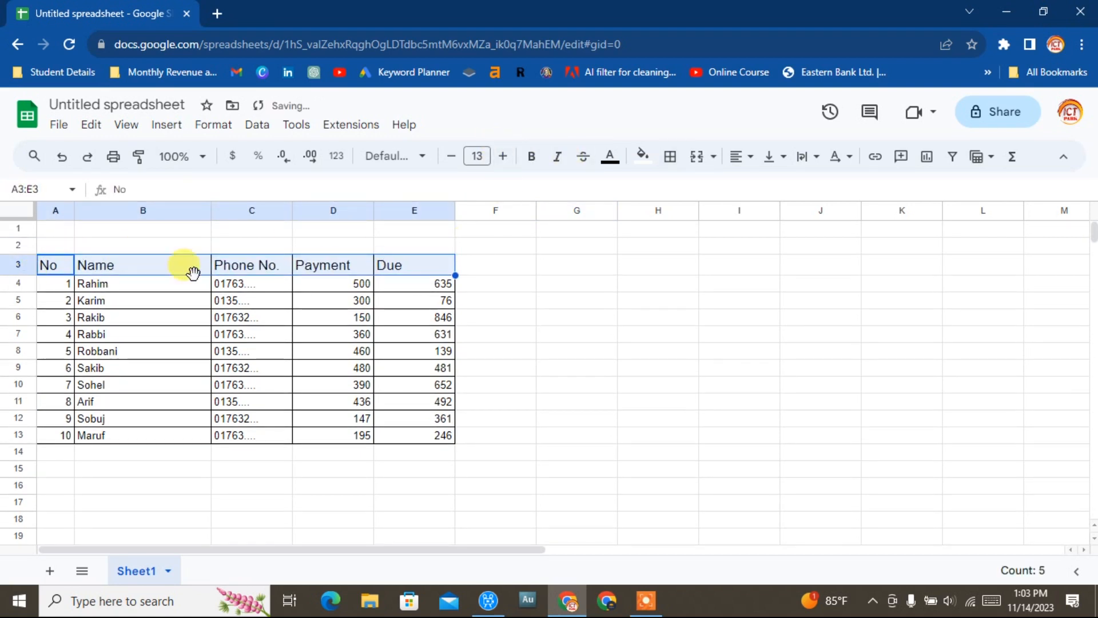
pyautogui.click(532, 162)
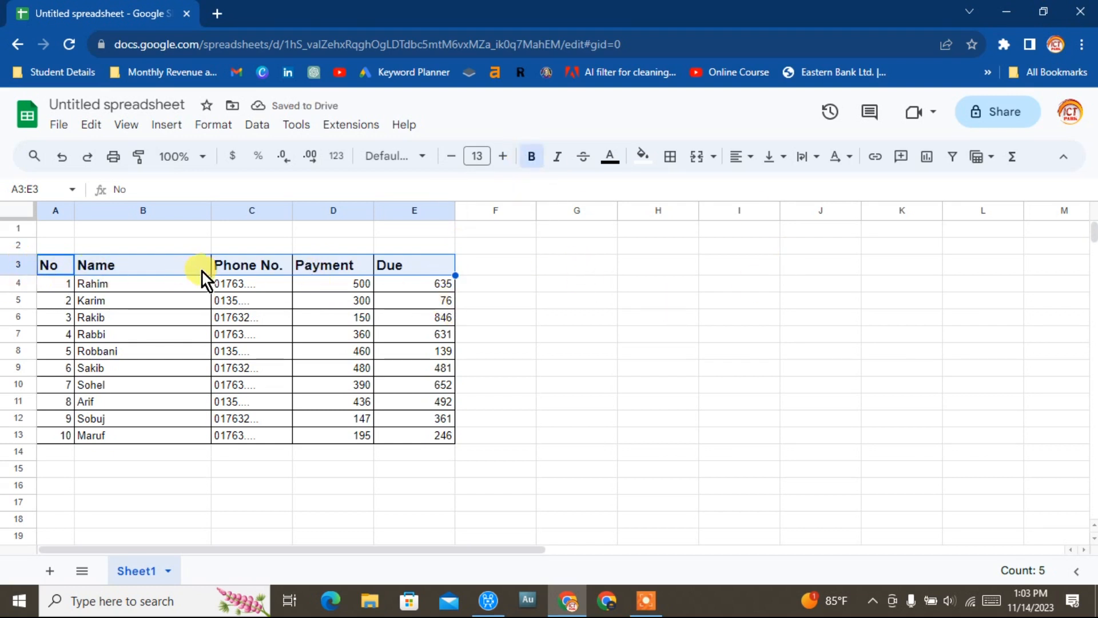
pyautogui.click(751, 161)
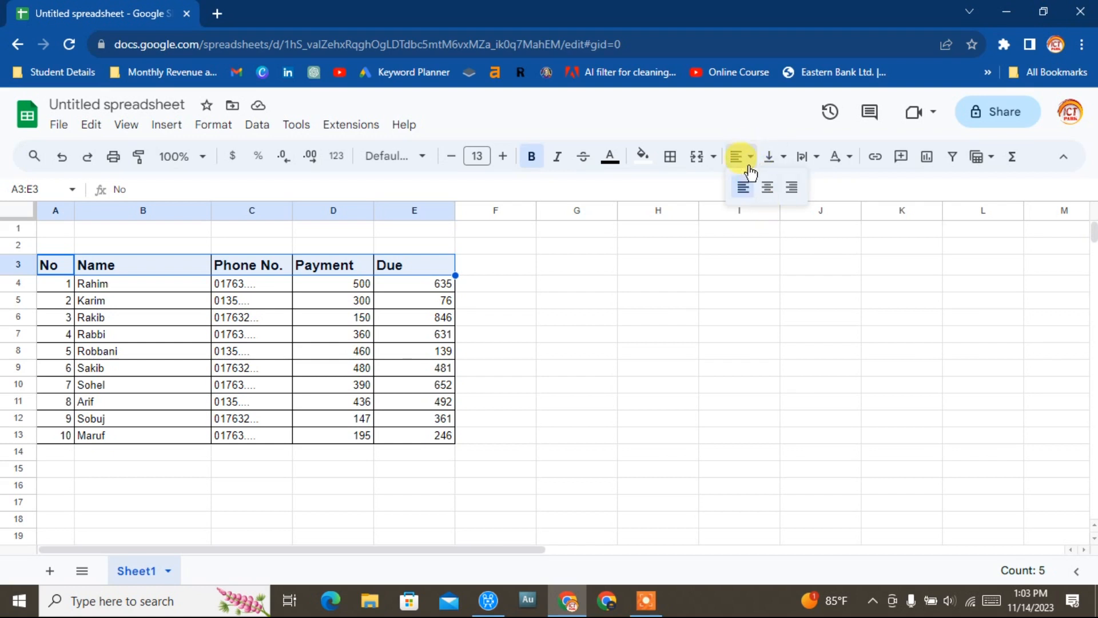
pyautogui.click(766, 187)
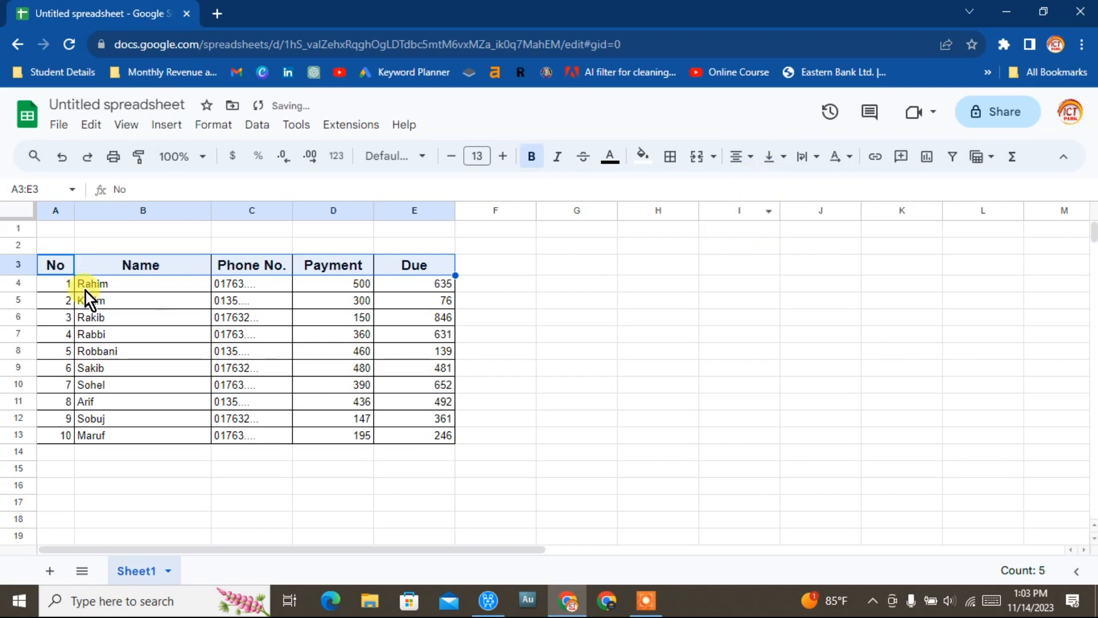
pyautogui.click(646, 418)
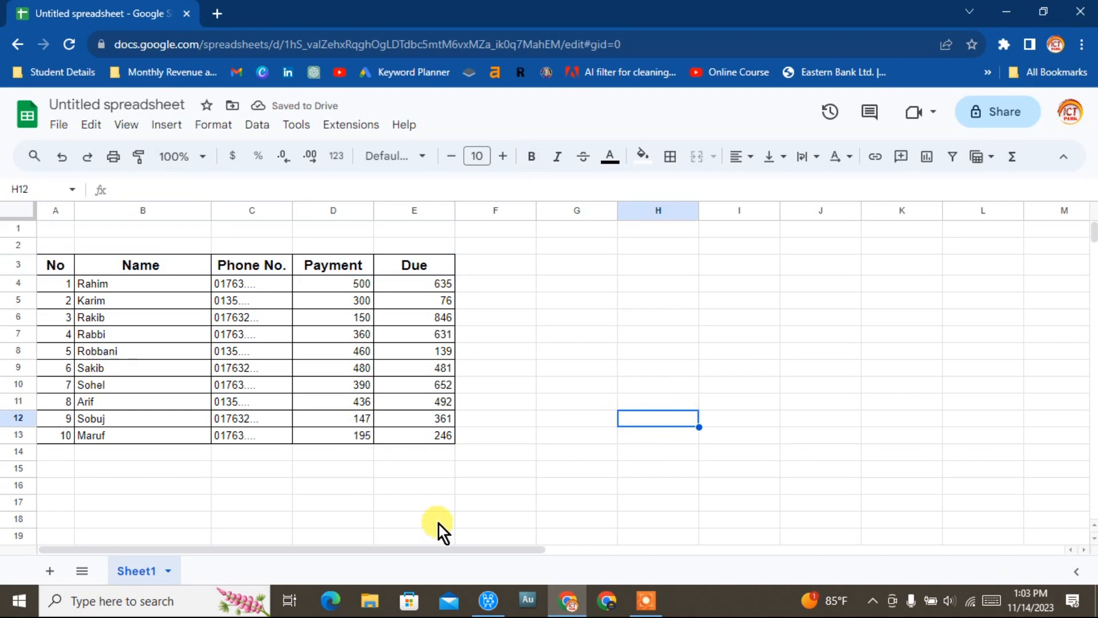
# Center the serial numbers in A4:A13.
pyautogui.moveTo(61, 287); pyautogui.dragTo(59, 440)
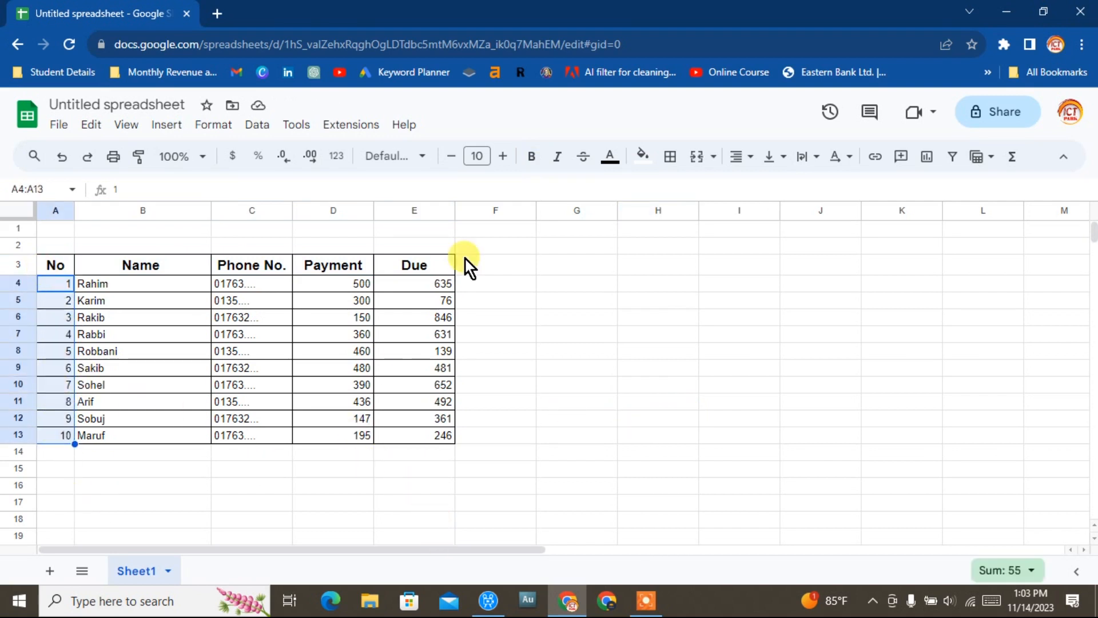
pyautogui.click(741, 155)
pyautogui.click(765, 187)
pyautogui.click(542, 368)
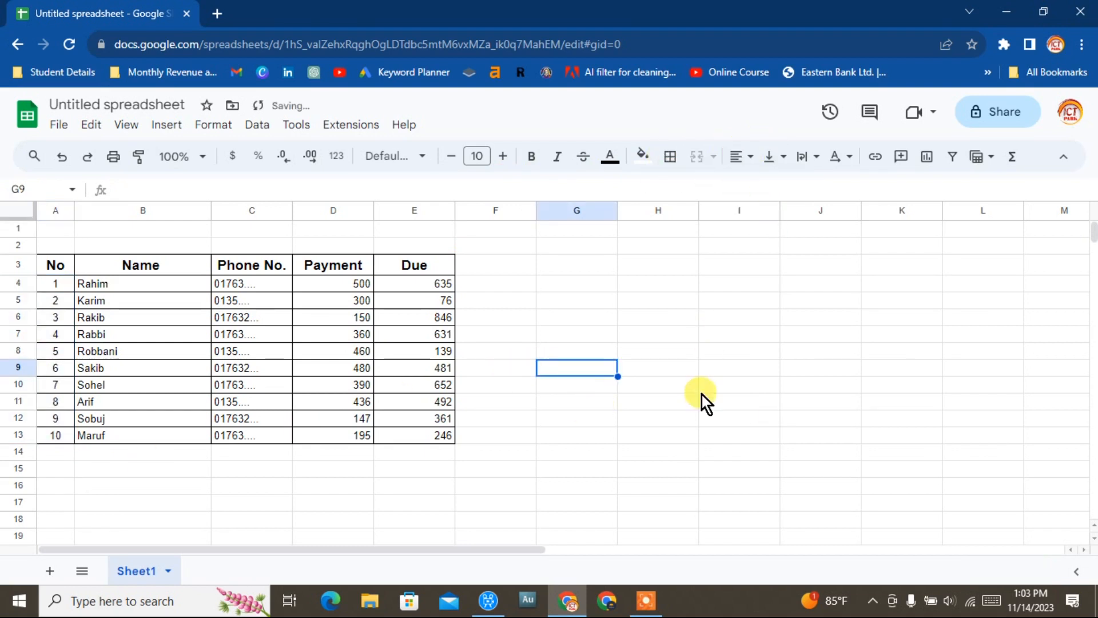
# Fill the row range A16:E16 with cyan.
pyautogui.moveTo(43, 485); pyautogui.dragTo(451, 493)
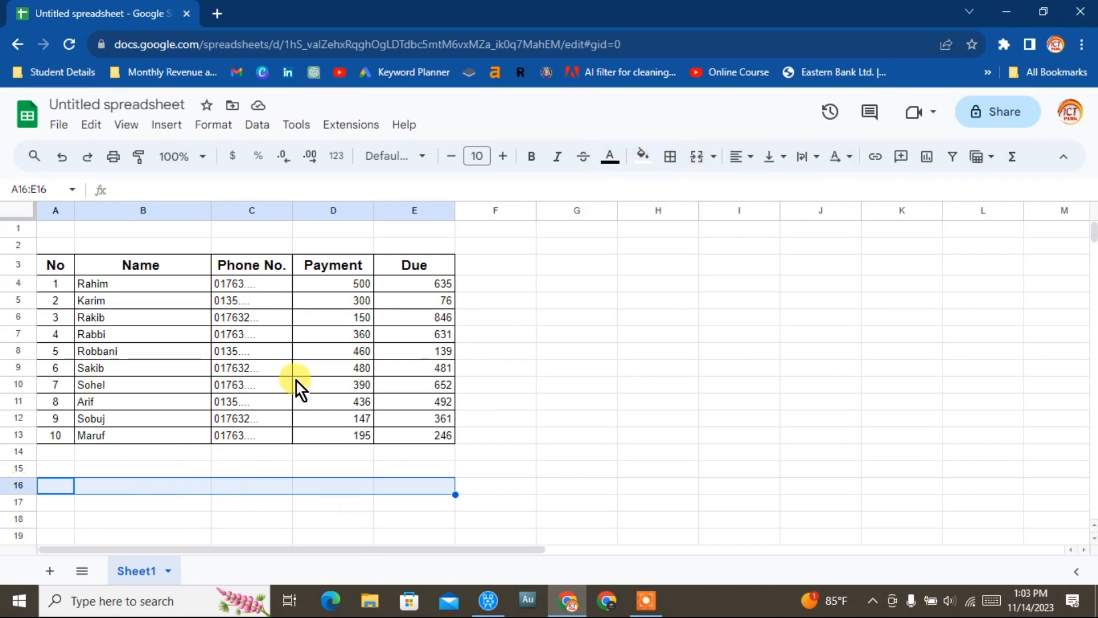
pyautogui.click(643, 156)
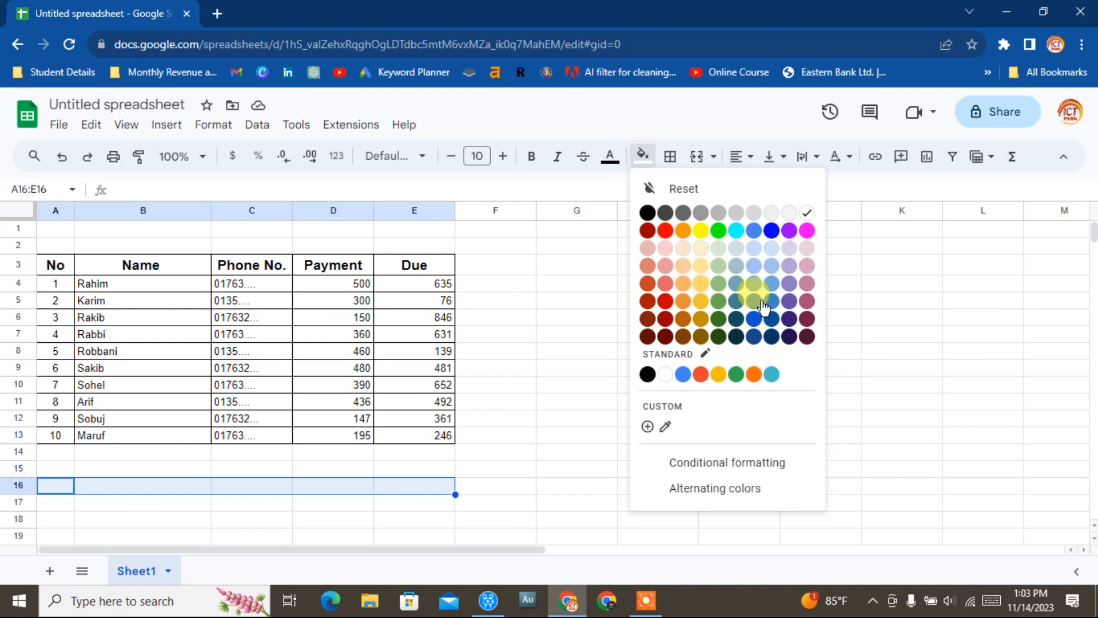
pyautogui.click(734, 231)
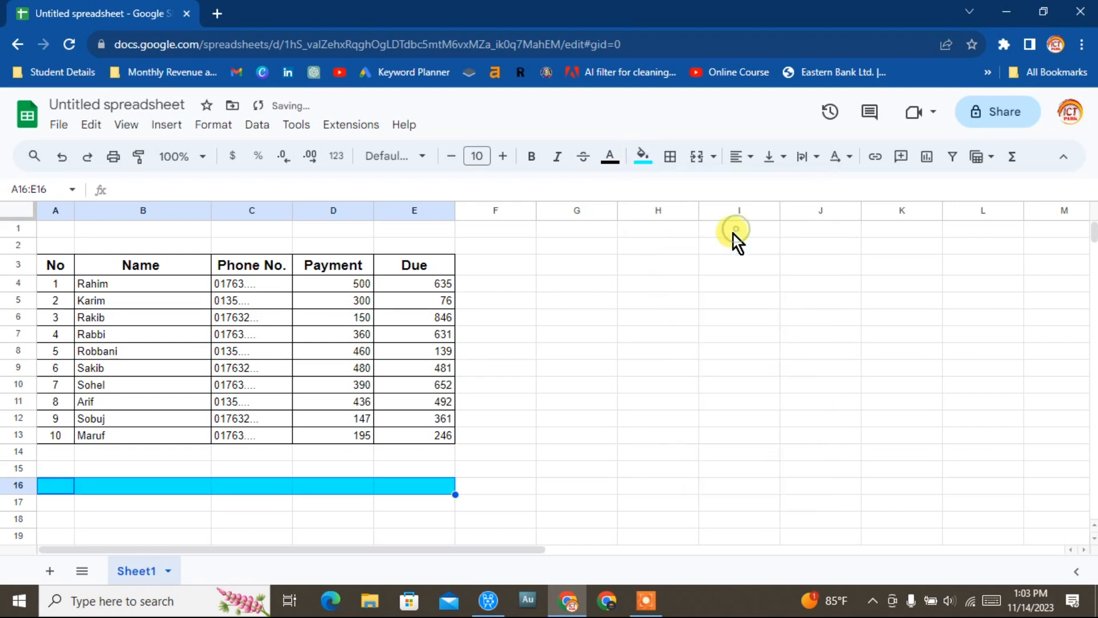
pyautogui.click(601, 456)
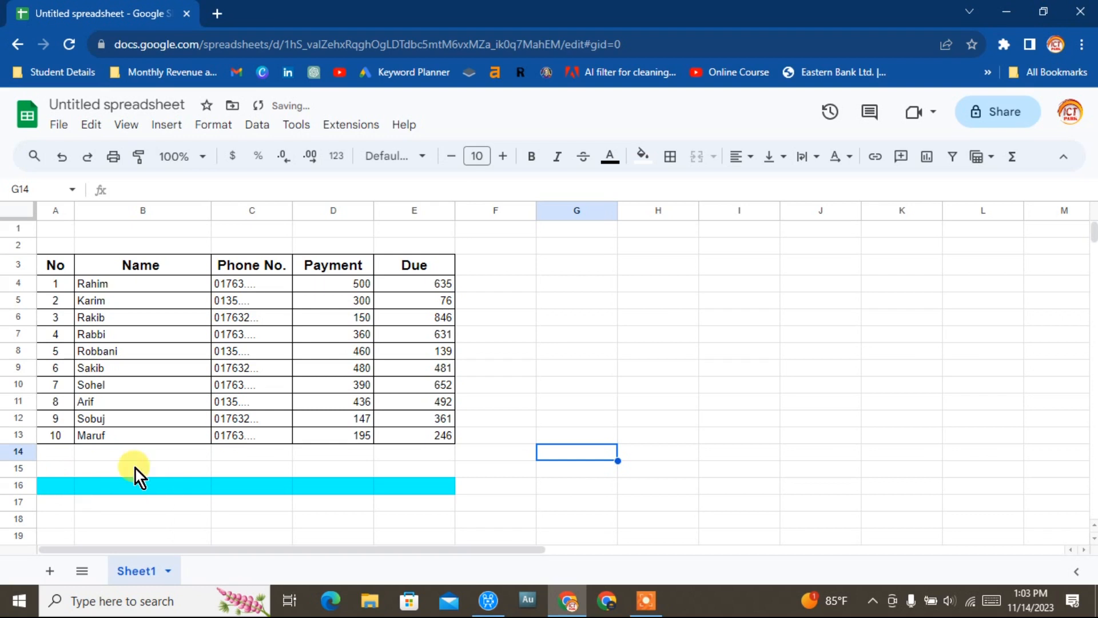
# Enter =COUNT(A4:A13) in A16 to count the students.
pyautogui.click(44, 488)
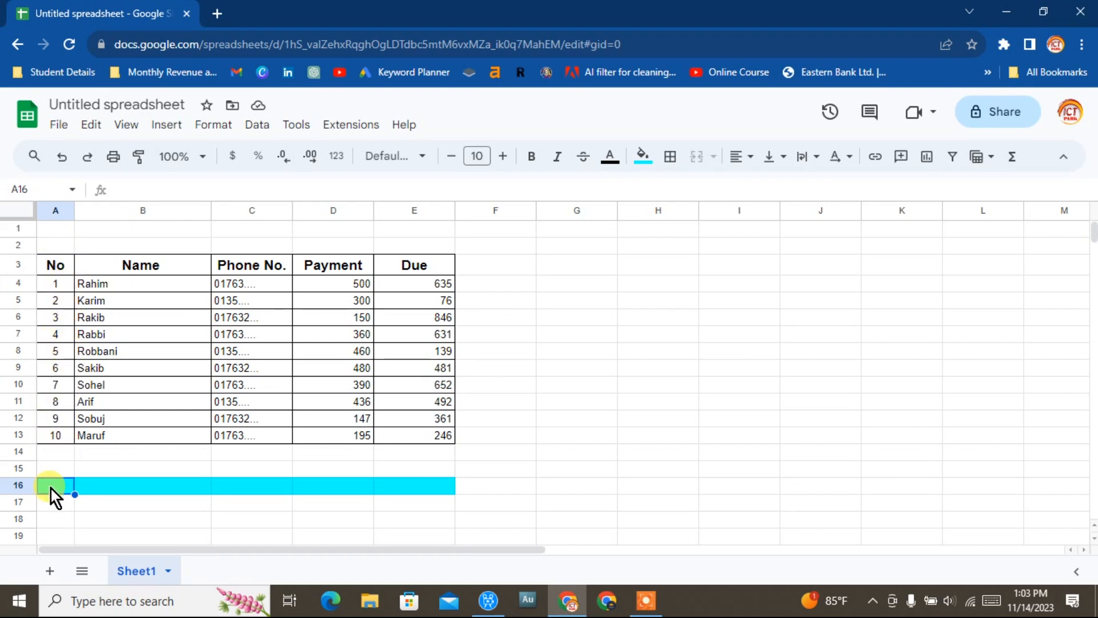
pyautogui.click(121, 191)
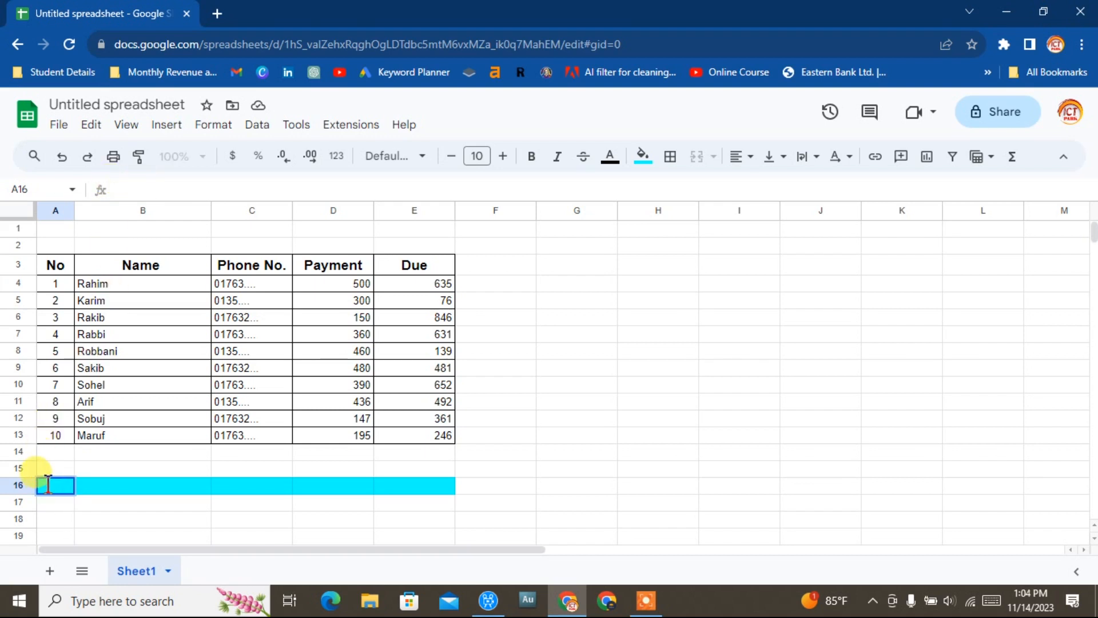
pyautogui.click(124, 188)
pyautogui.write('coun')
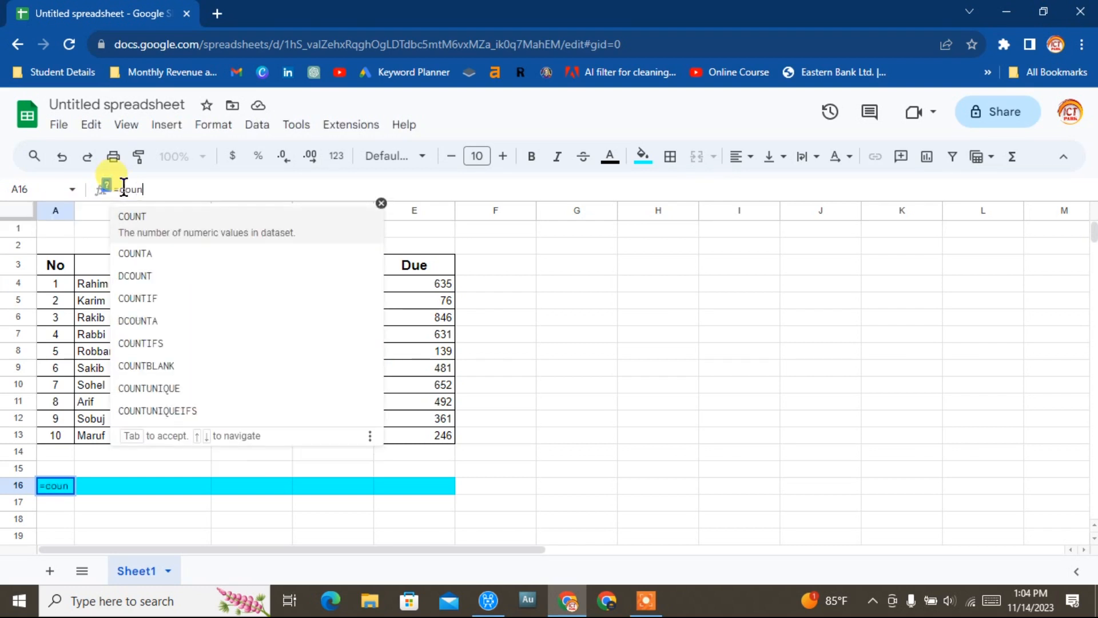
pyautogui.click(137, 217)
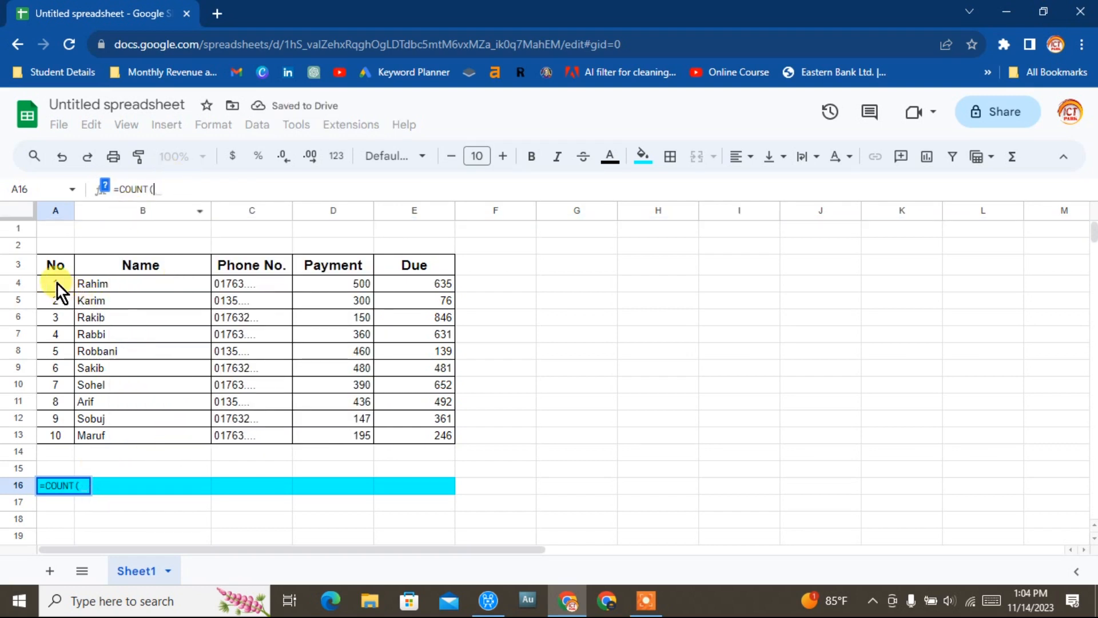
pyautogui.moveTo(57, 283); pyautogui.dragTo(55, 434)
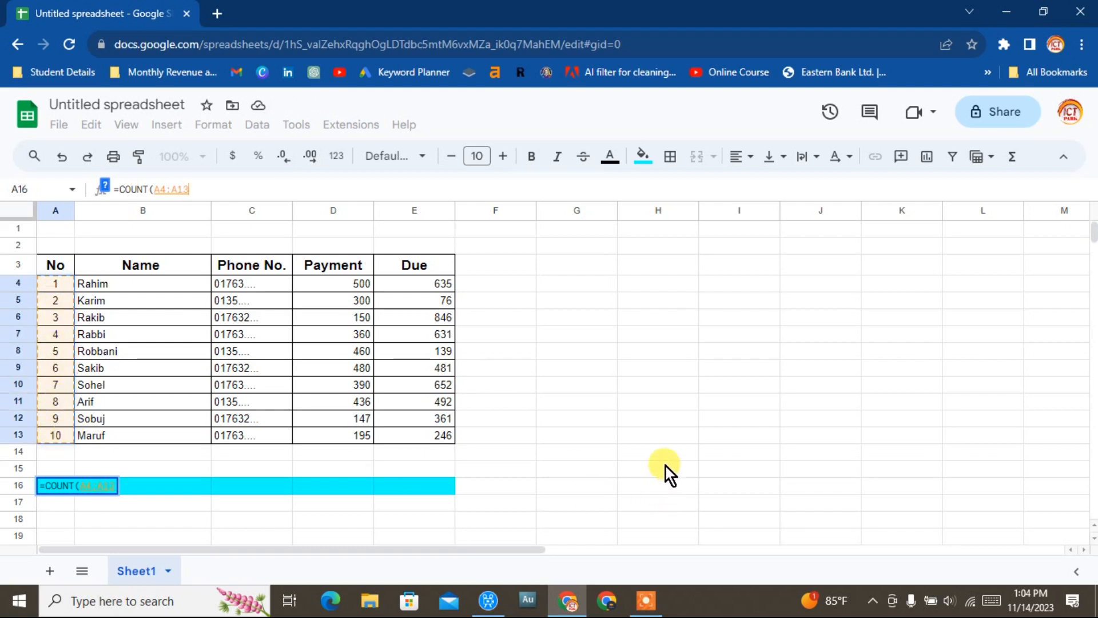
pyautogui.write(')')
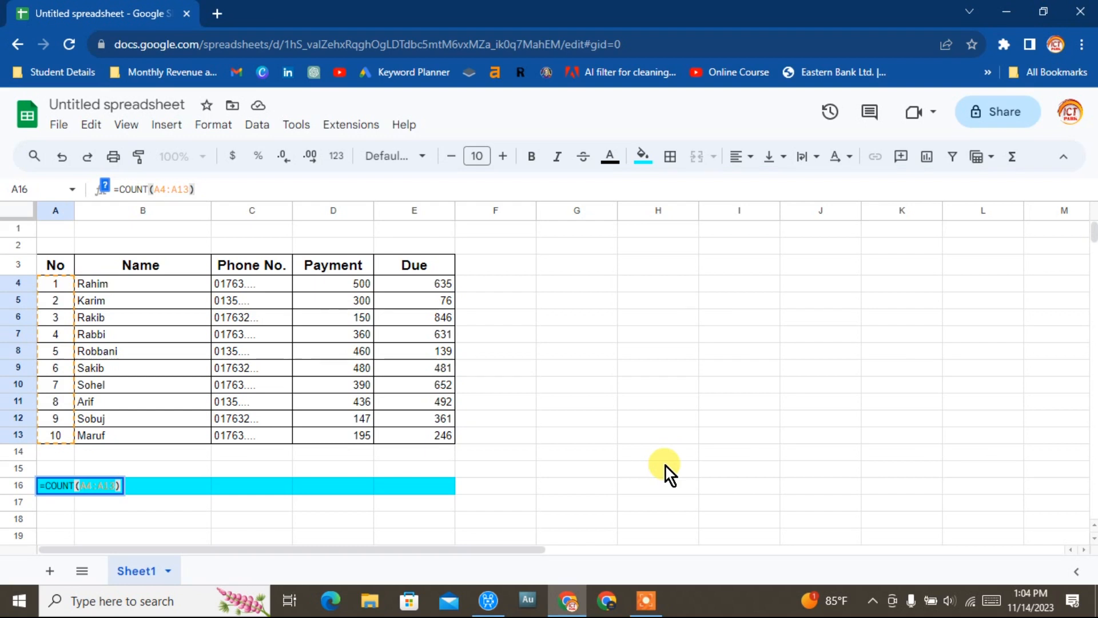
pyautogui.press('Return')
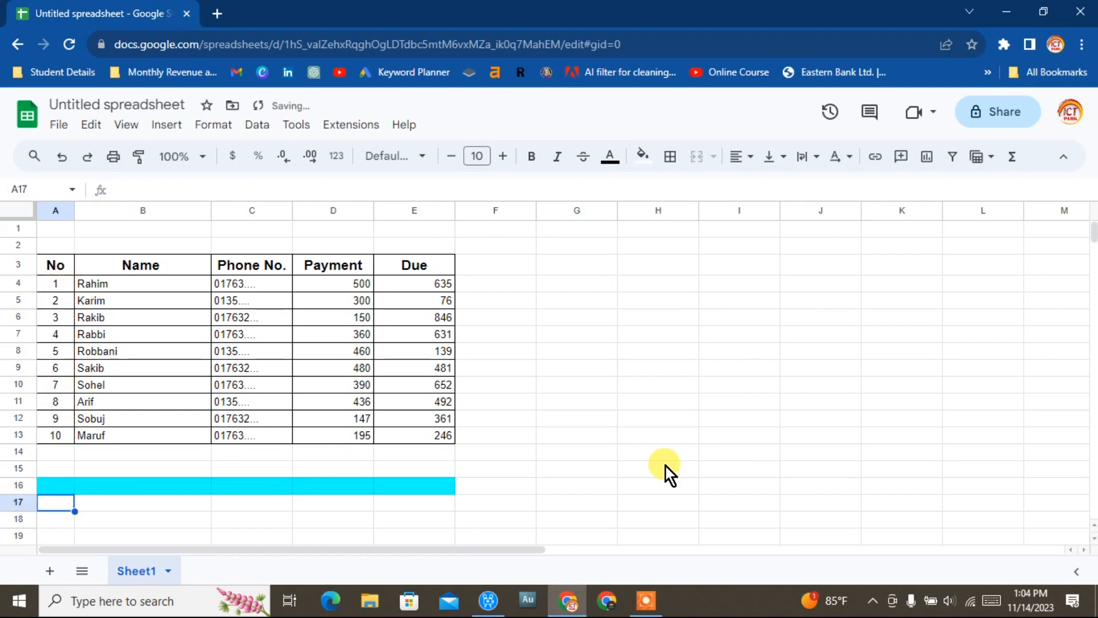
pyautogui.click(600, 505)
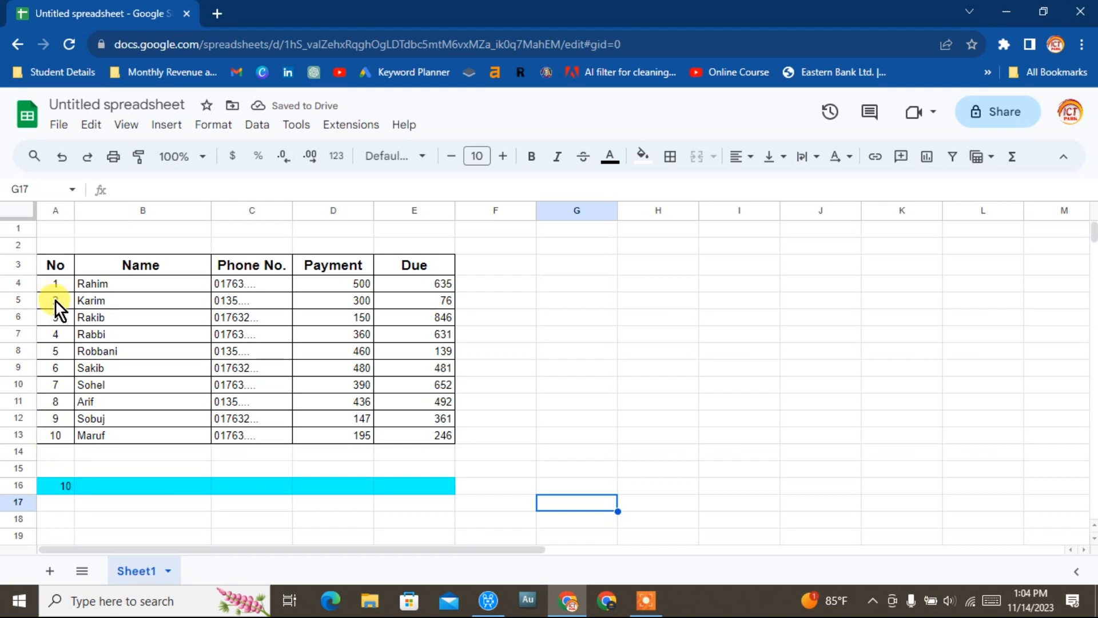
# Total the payments in D16 with =SUM(D4:D13).
pyautogui.press('Left')
pyautogui.press('Left')
pyautogui.press('Left')
pyautogui.press('Left')
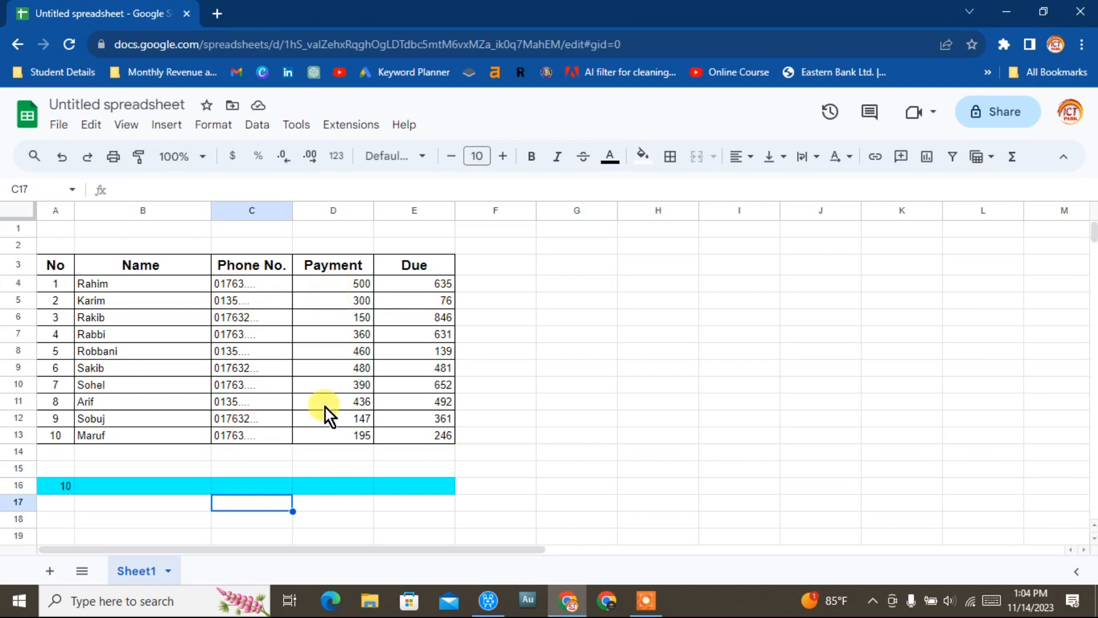
pyautogui.click(342, 486)
pyautogui.moveTo(340, 282); pyautogui.dragTo(324, 440)
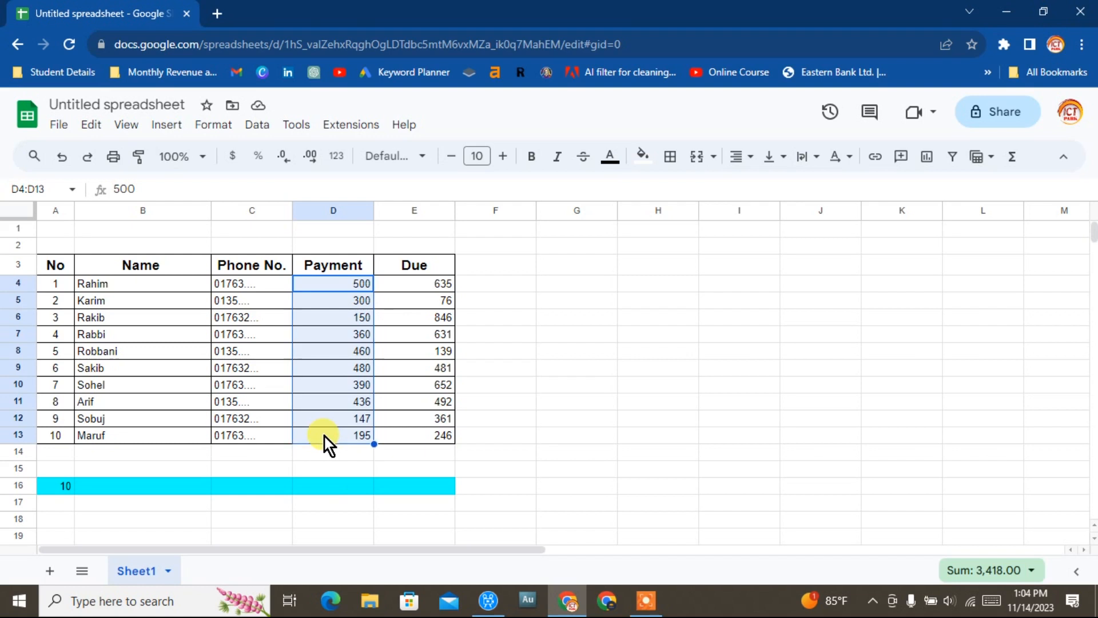
pyautogui.click(342, 485)
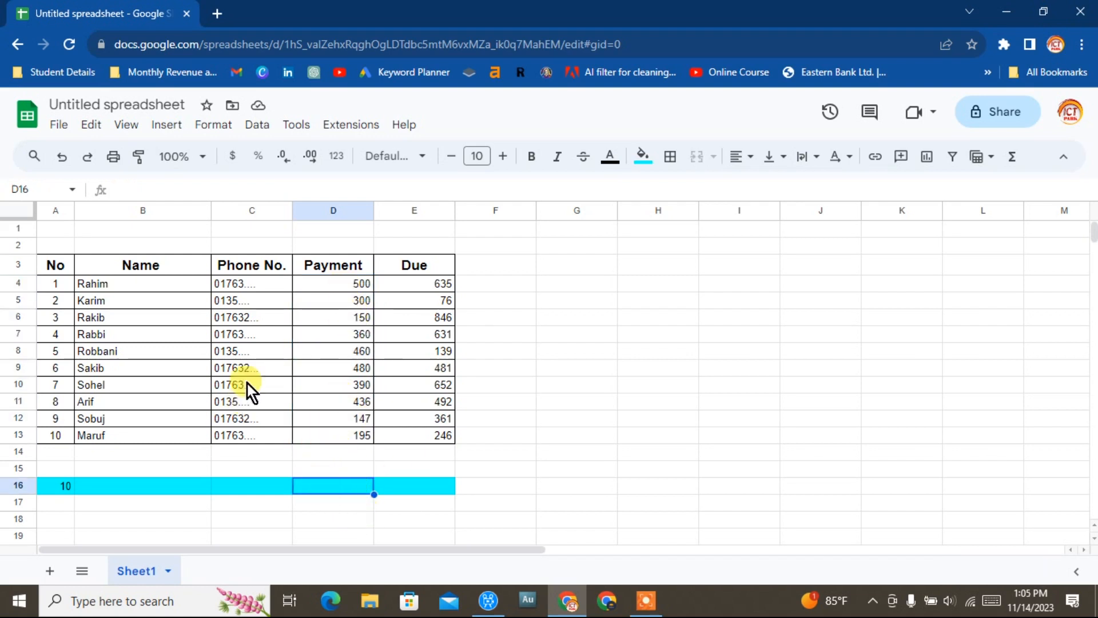
pyautogui.click(137, 188)
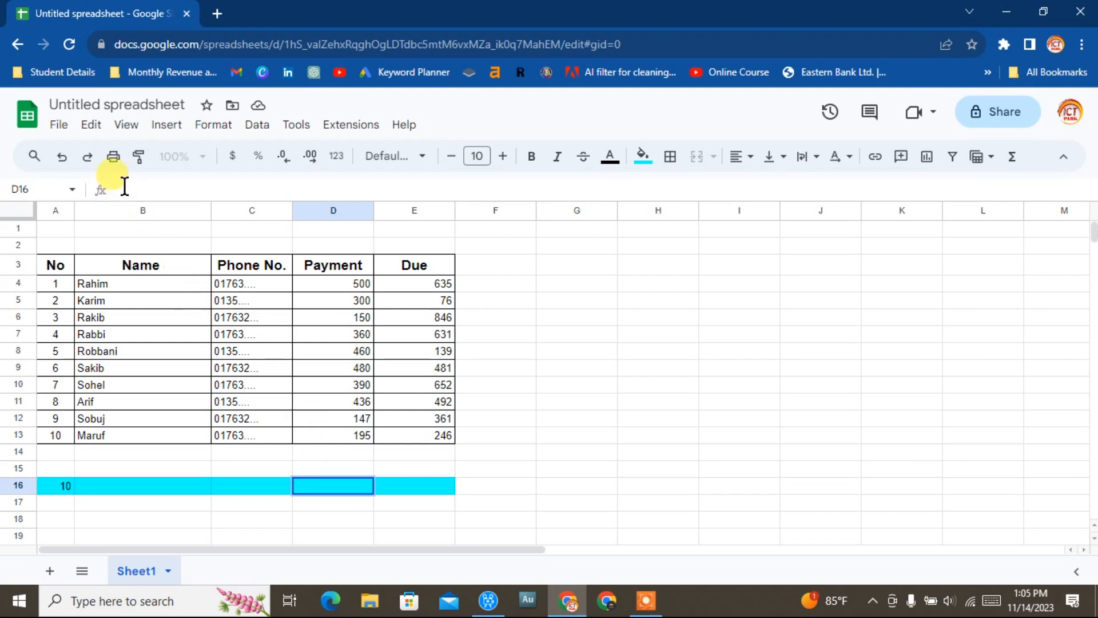
pyautogui.write('=')
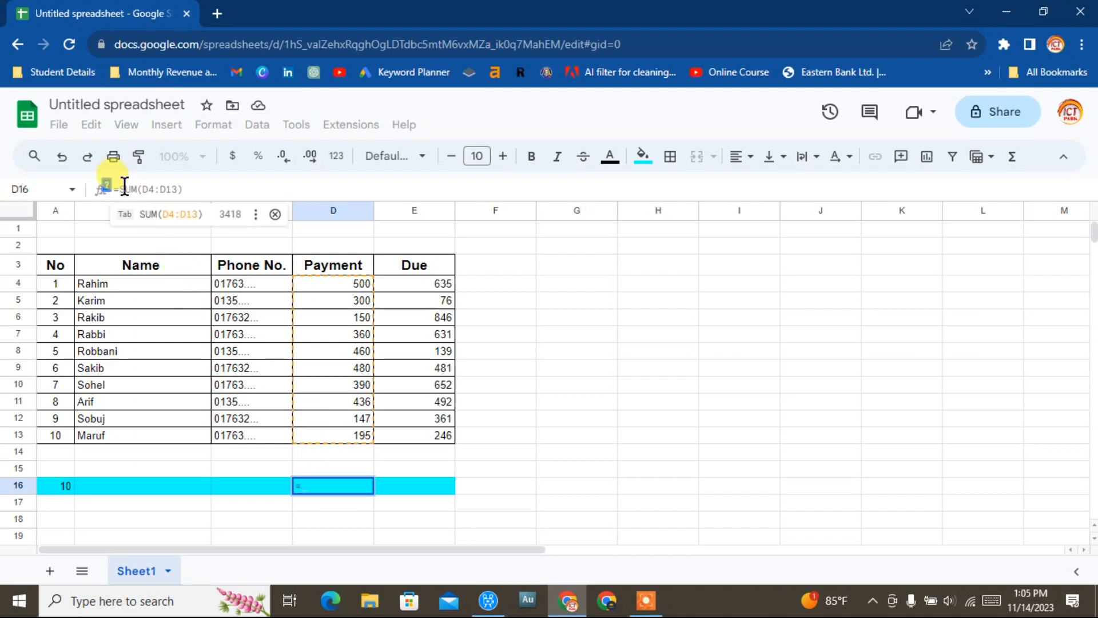
pyautogui.write('sum')
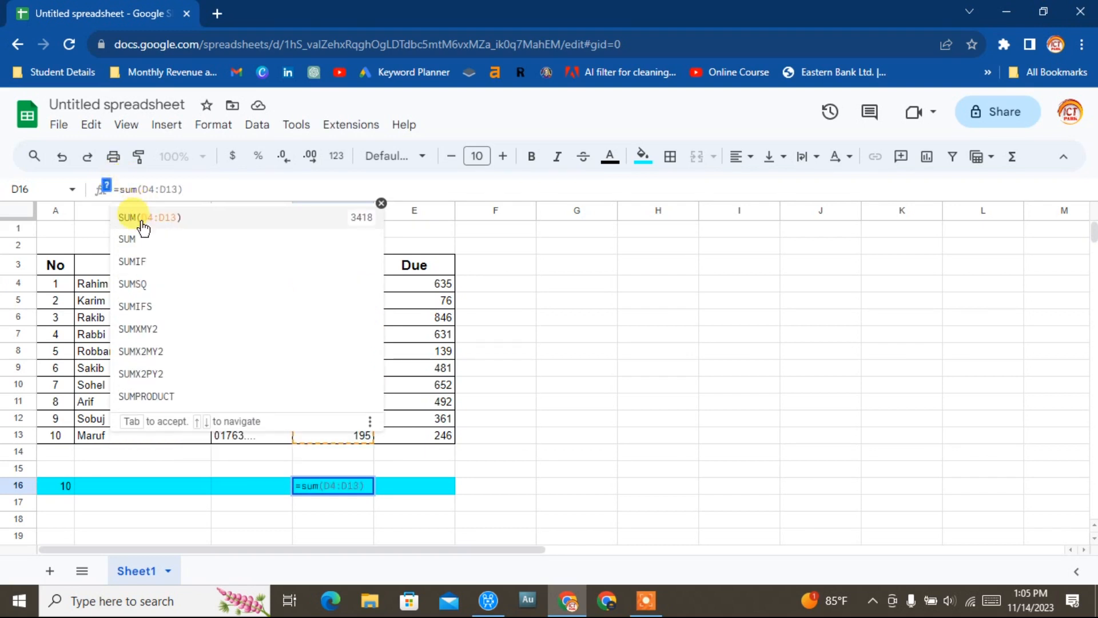
pyautogui.click(140, 220)
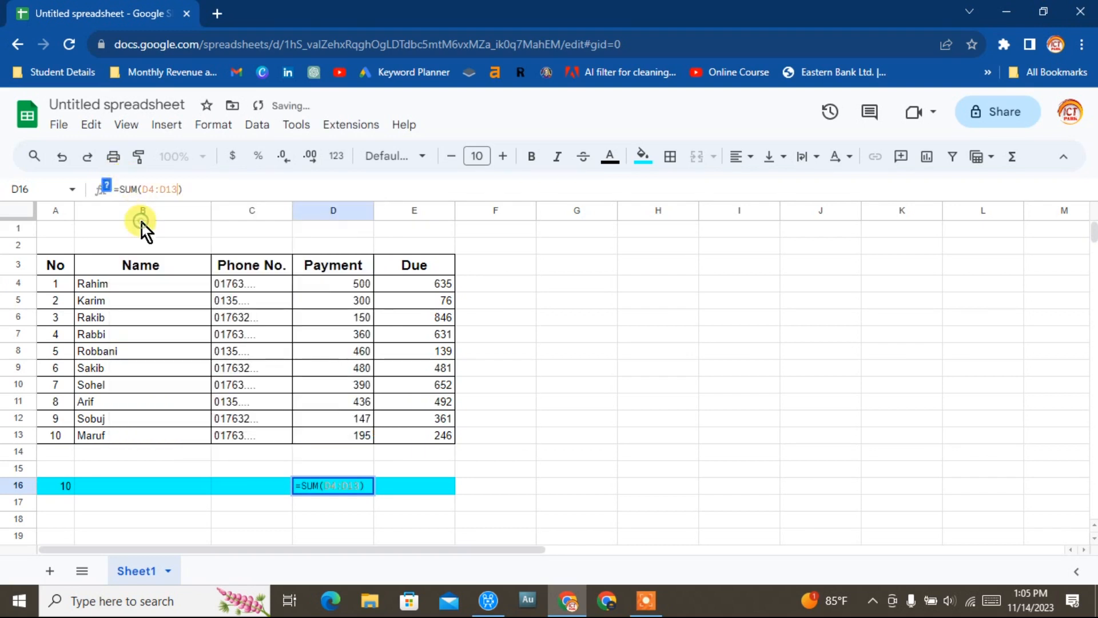
pyautogui.click(339, 283)
pyautogui.moveTo(338, 283); pyautogui.dragTo(352, 436)
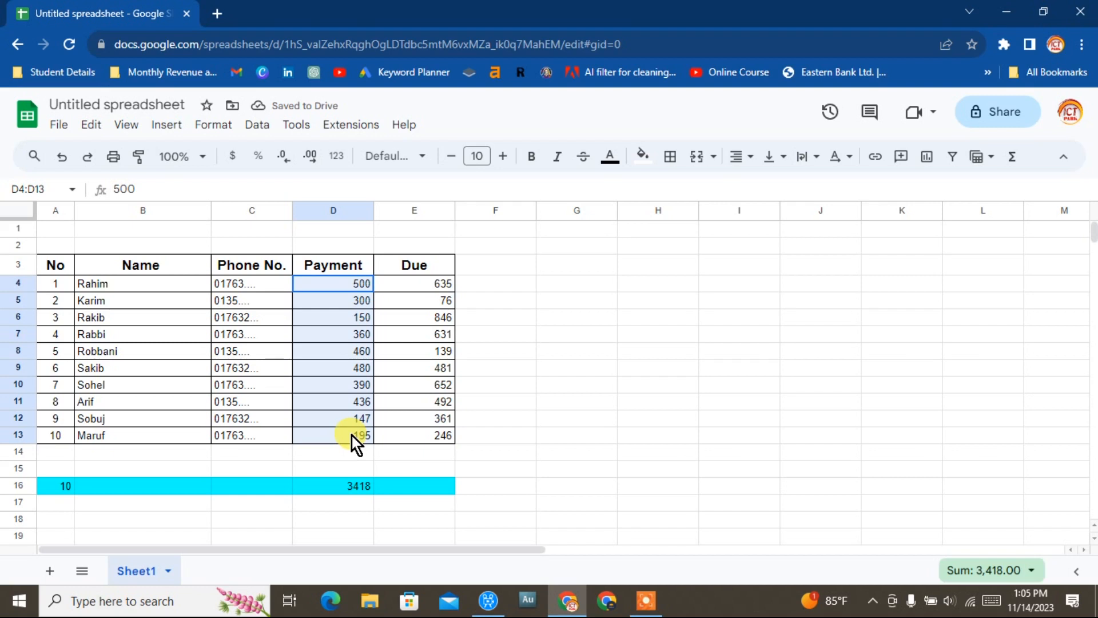
# Review the SUM formula in D16 against the payment column.
pyautogui.click(511, 455)
pyautogui.click(351, 486)
pyautogui.click(178, 189)
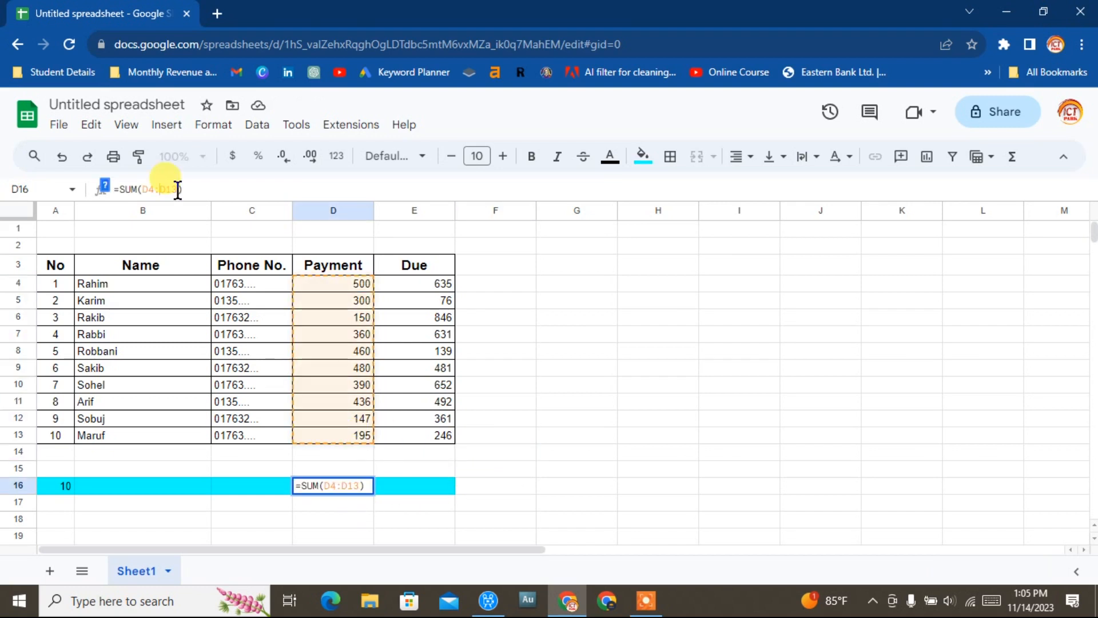
pyautogui.click(204, 188)
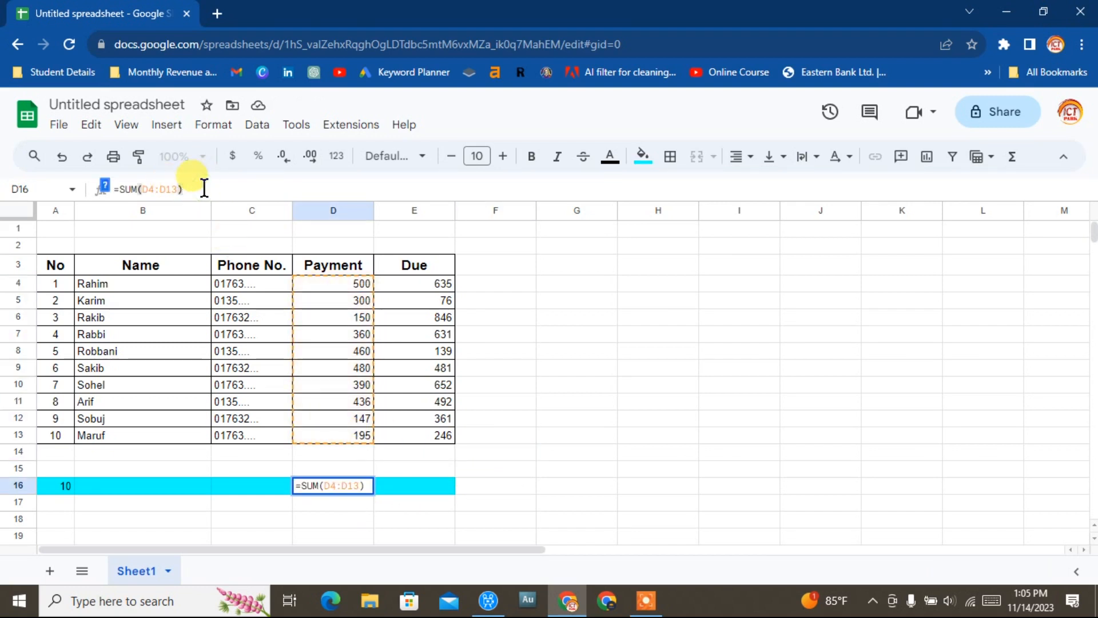
pyautogui.press('Return')
pyautogui.click(634, 504)
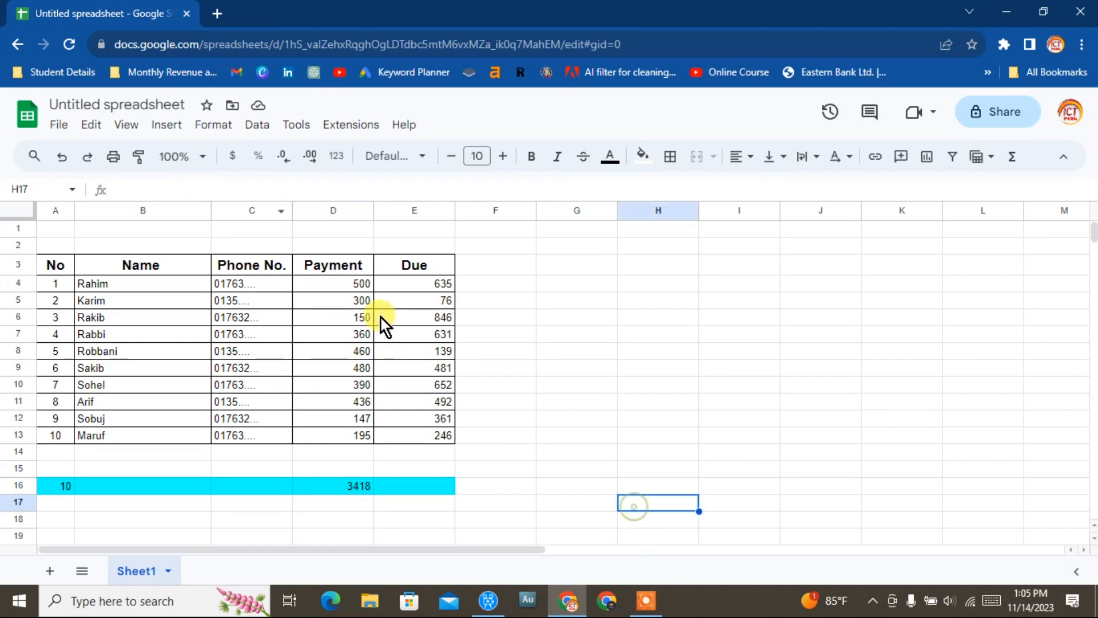
pyautogui.moveTo(346, 418); pyautogui.dragTo(372, 443)
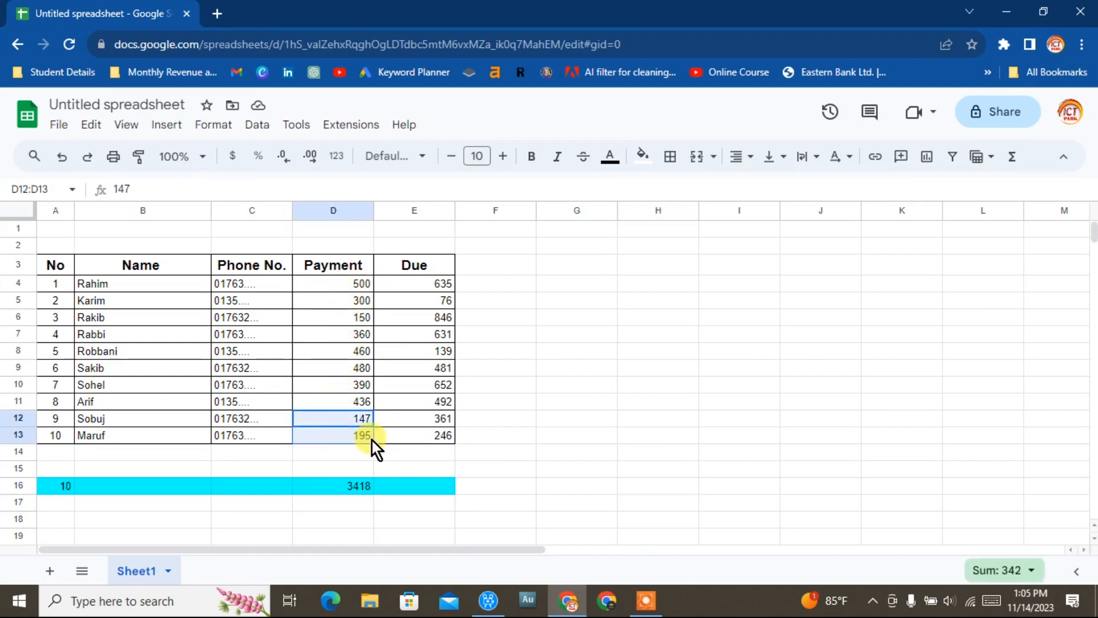
# Copy the SUM formula from D16 into E16 to total the dues.
pyautogui.click(520, 434)
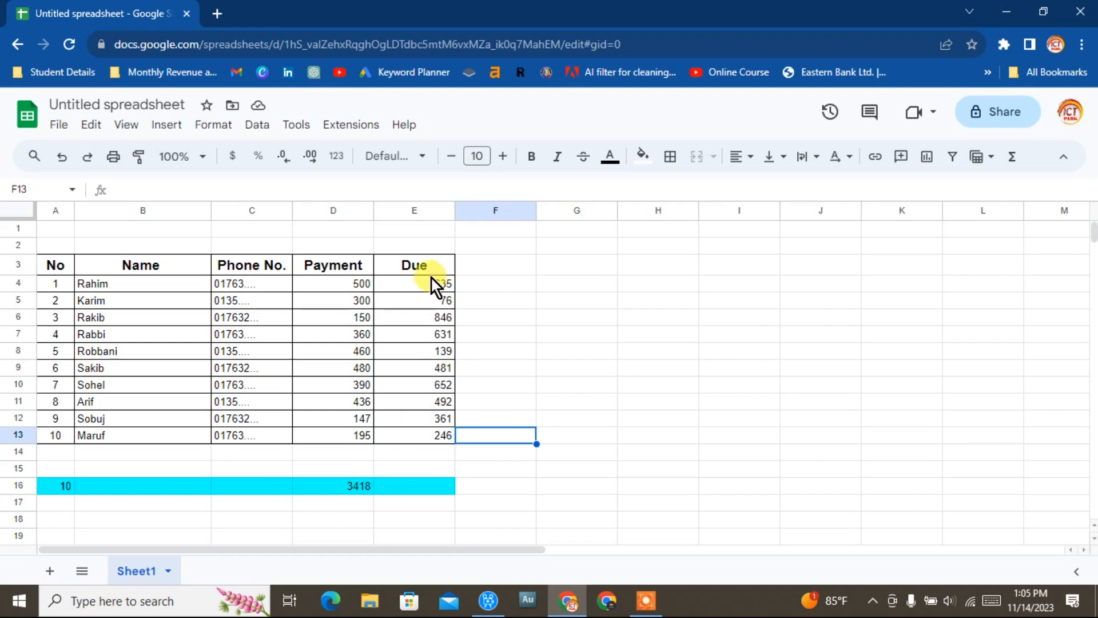
pyautogui.click(443, 486)
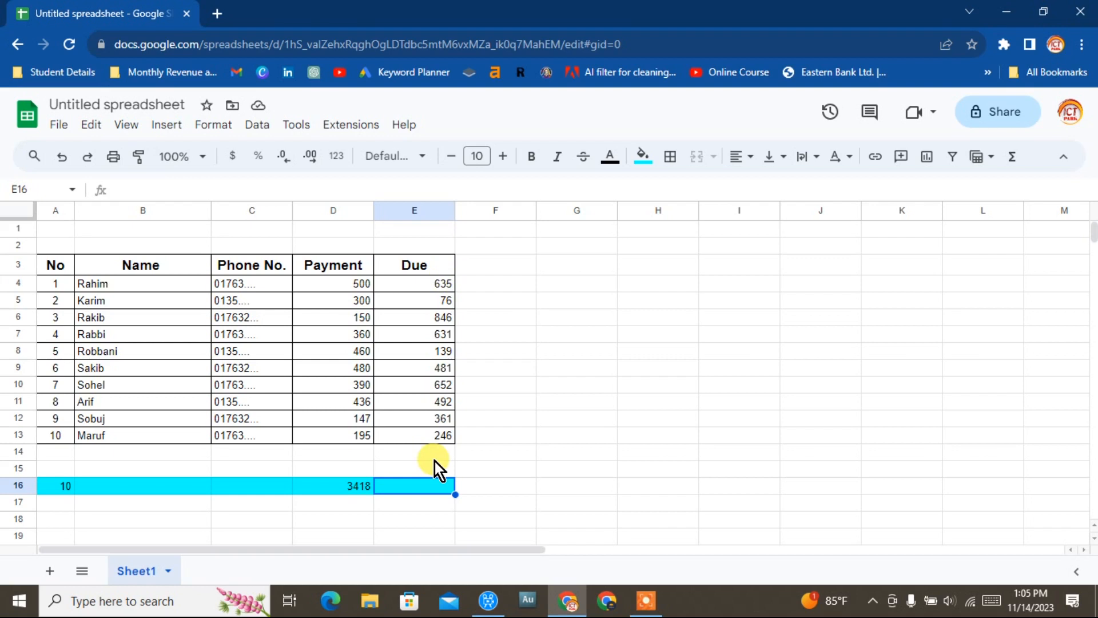
pyautogui.click(318, 491)
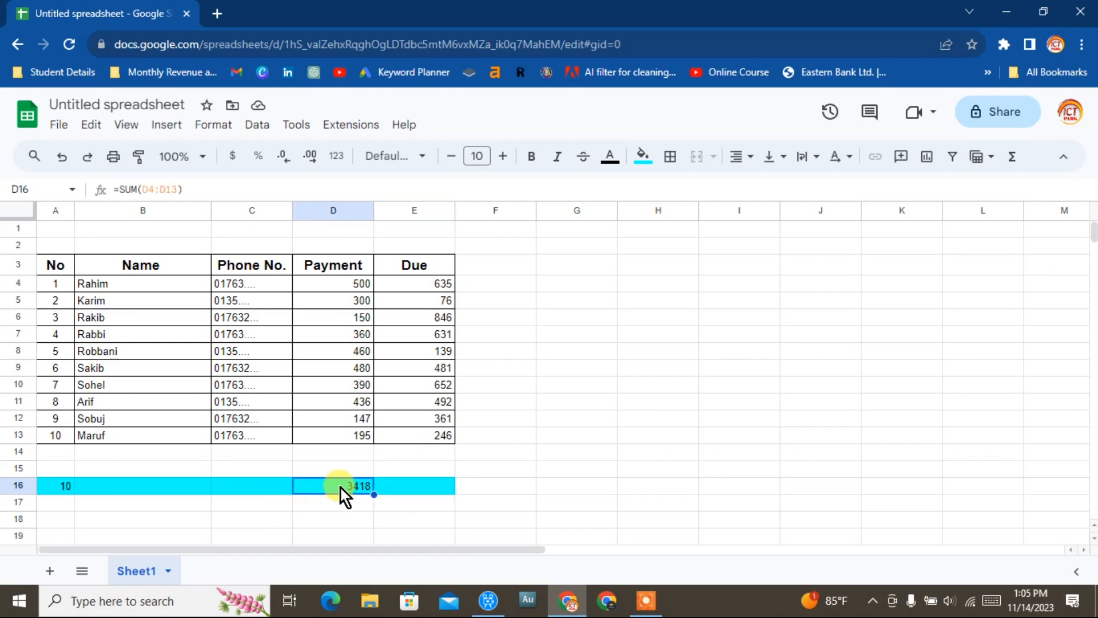
pyautogui.moveTo(415, 491); pyautogui.dragTo(452, 494)
pyautogui.click(490, 483)
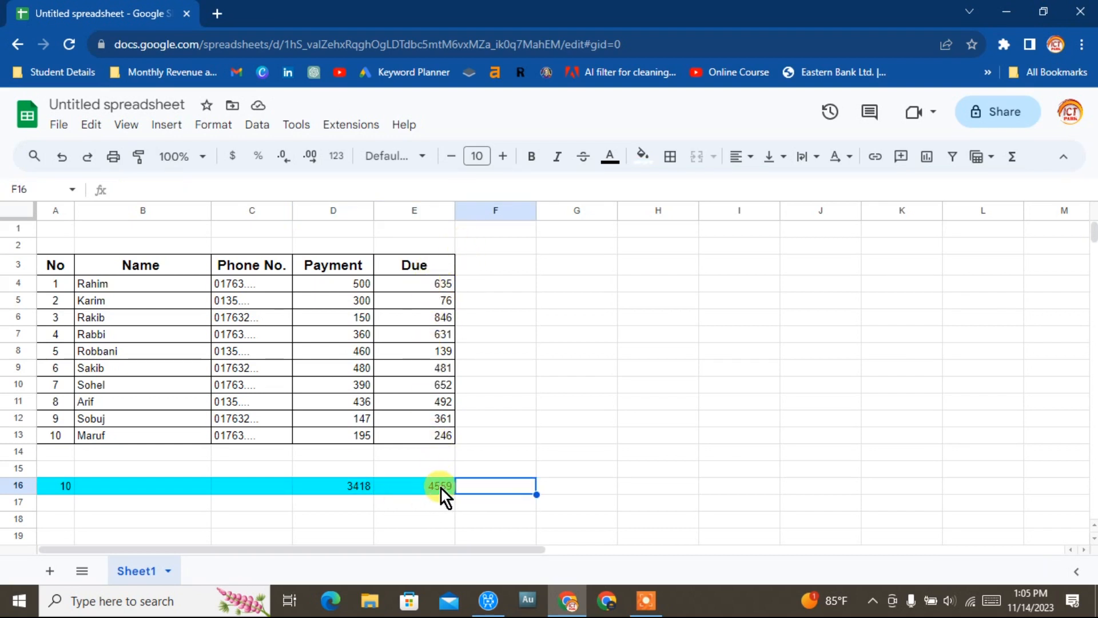
# Apply all borders to cell F3 beside the Due header.
pyautogui.click(482, 287)
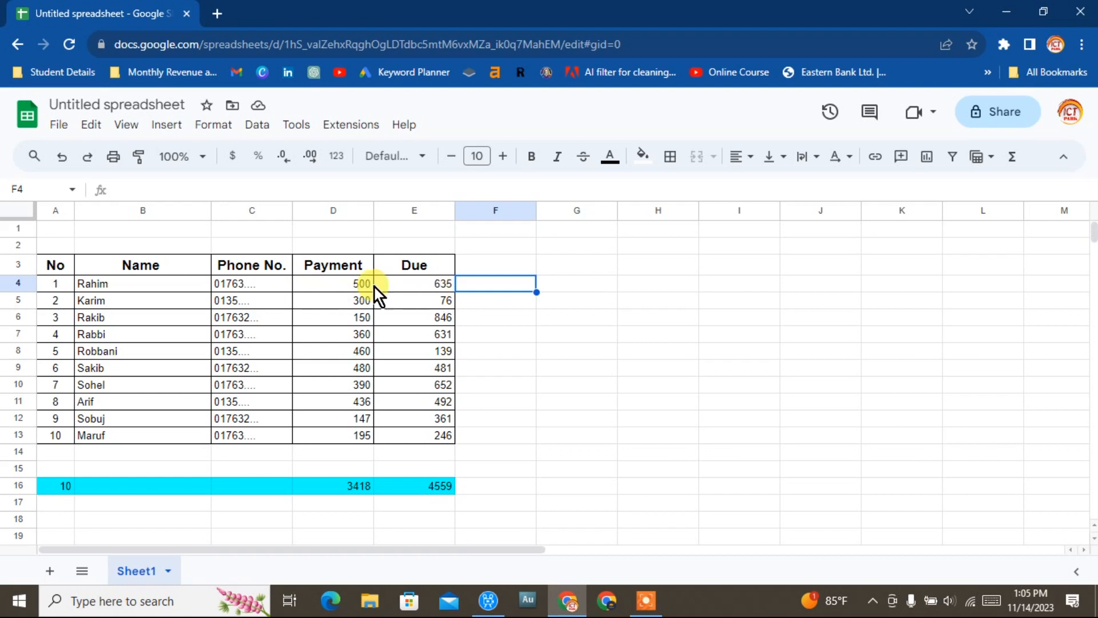
pyautogui.click(480, 264)
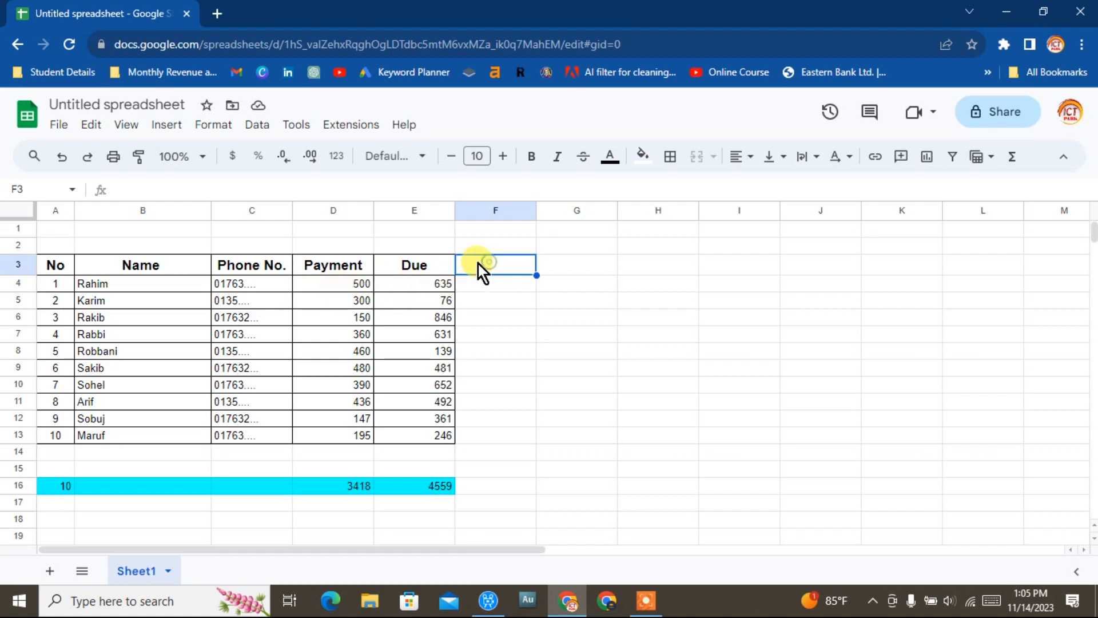
pyautogui.click(670, 155)
pyautogui.click(675, 192)
pyautogui.click(506, 314)
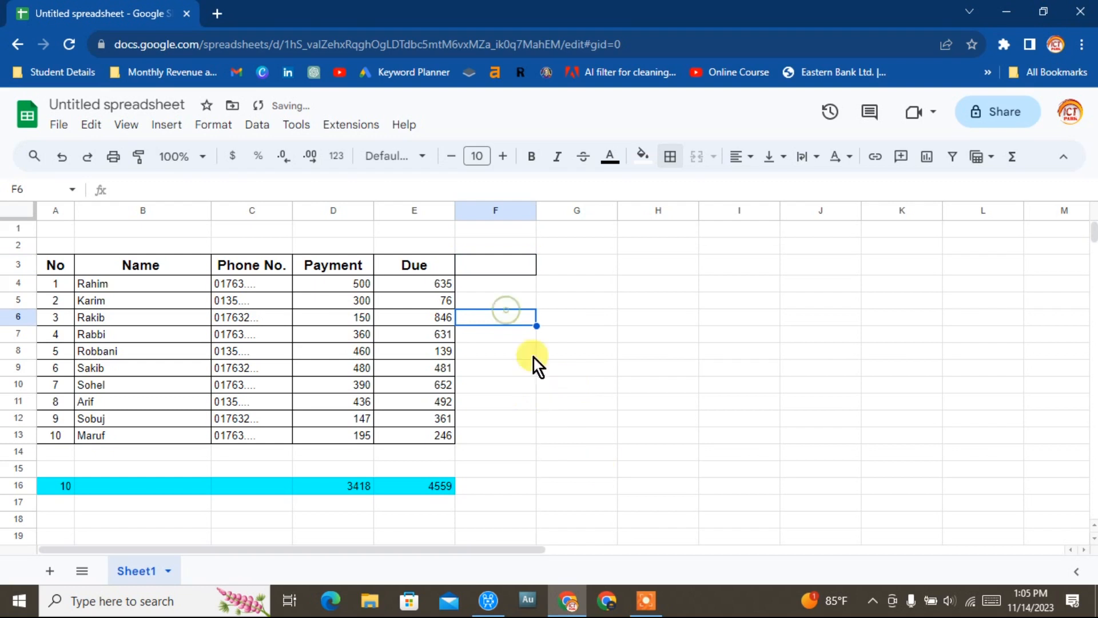
# Enter =D4-E4 in F4 to subtract the due from the payment.
pyautogui.click(482, 286)
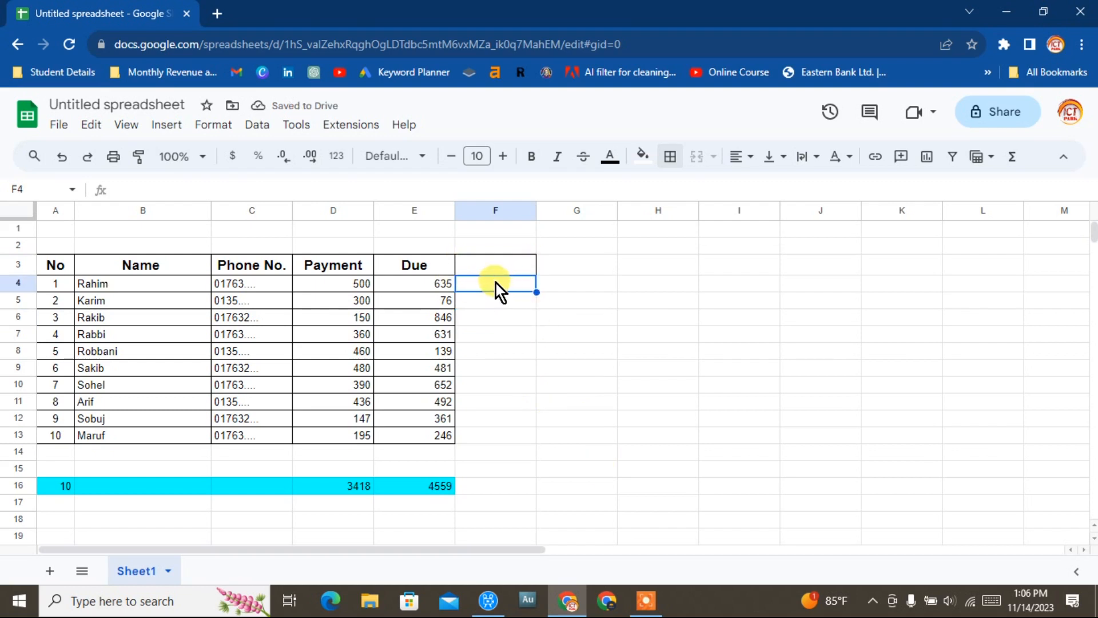
pyautogui.click(155, 186)
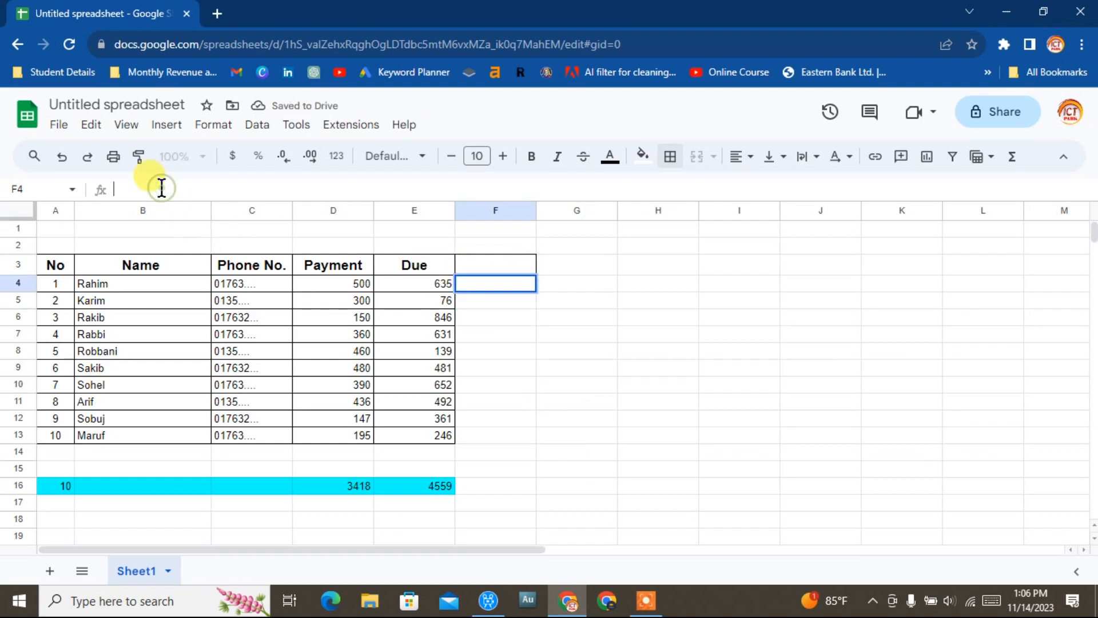
pyautogui.write('=')
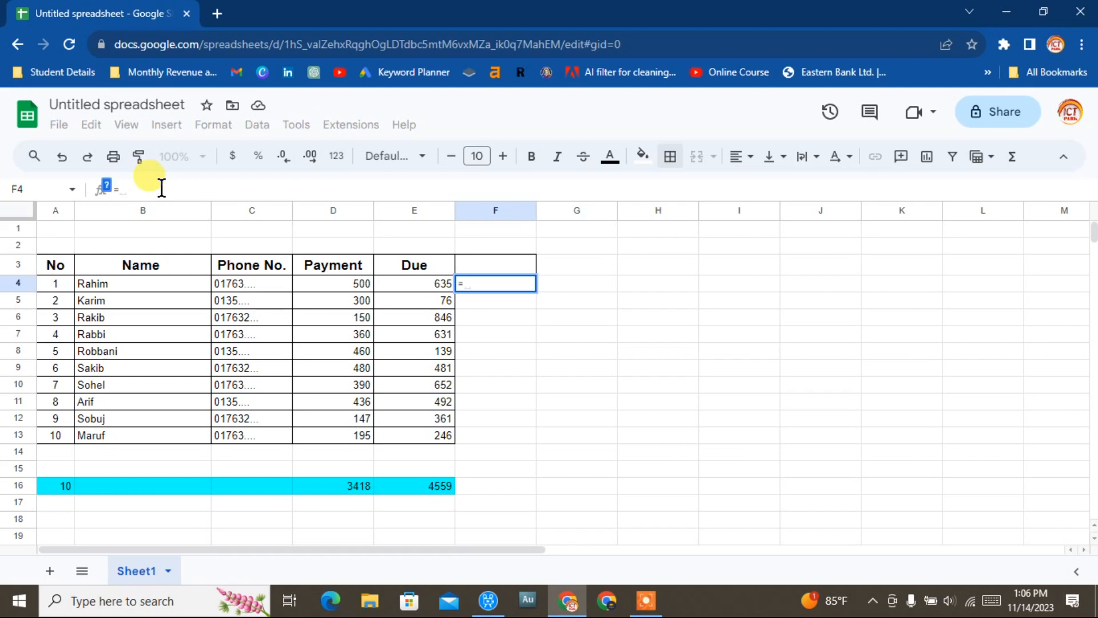
pyautogui.click(337, 286)
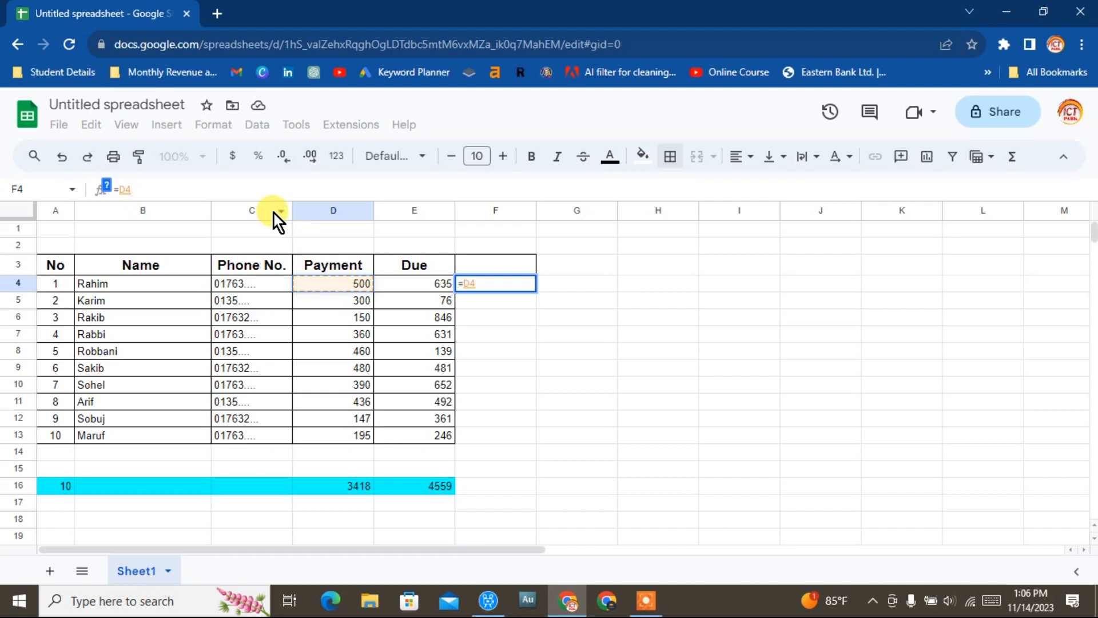
pyautogui.write('-')
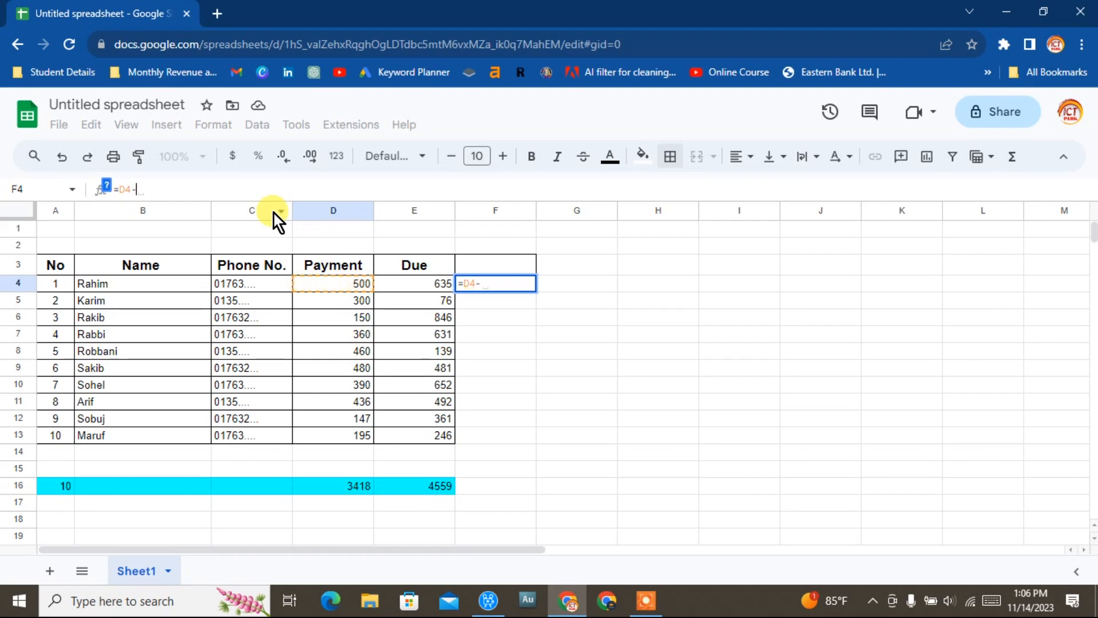
pyautogui.click(435, 286)
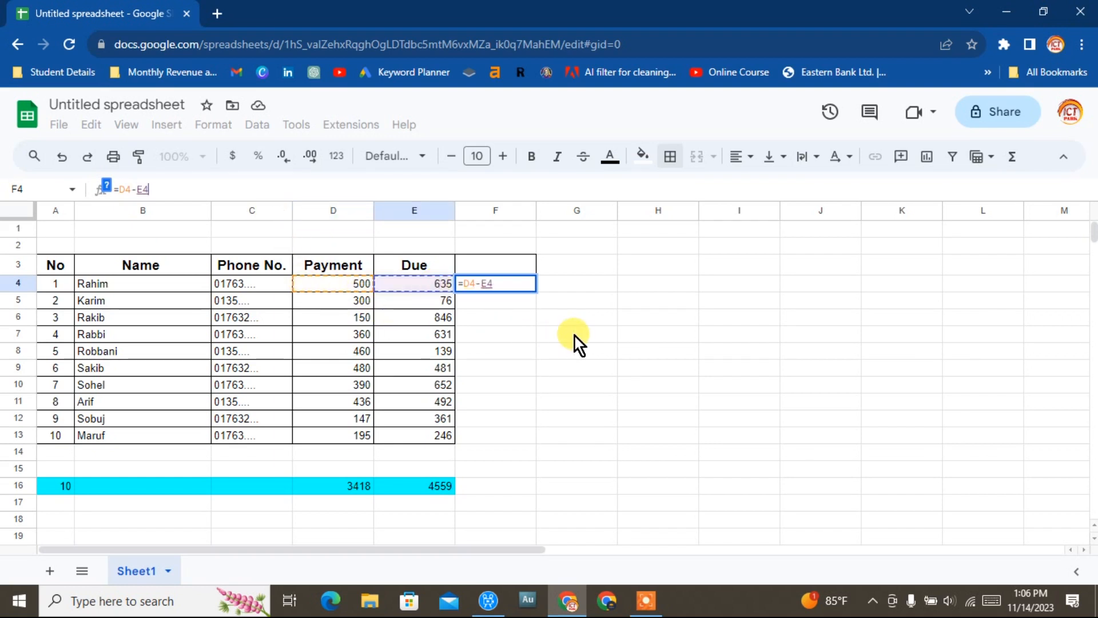
pyautogui.press('Return')
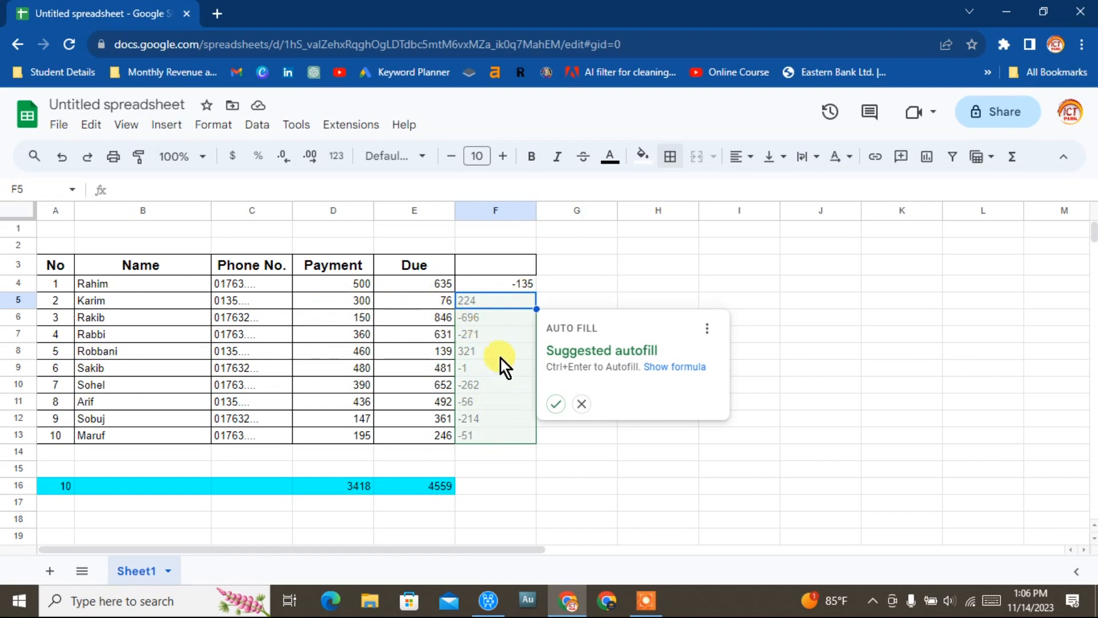
# Fill the =D4-E4 formula down through F5:F13.
pyautogui.click(555, 404)
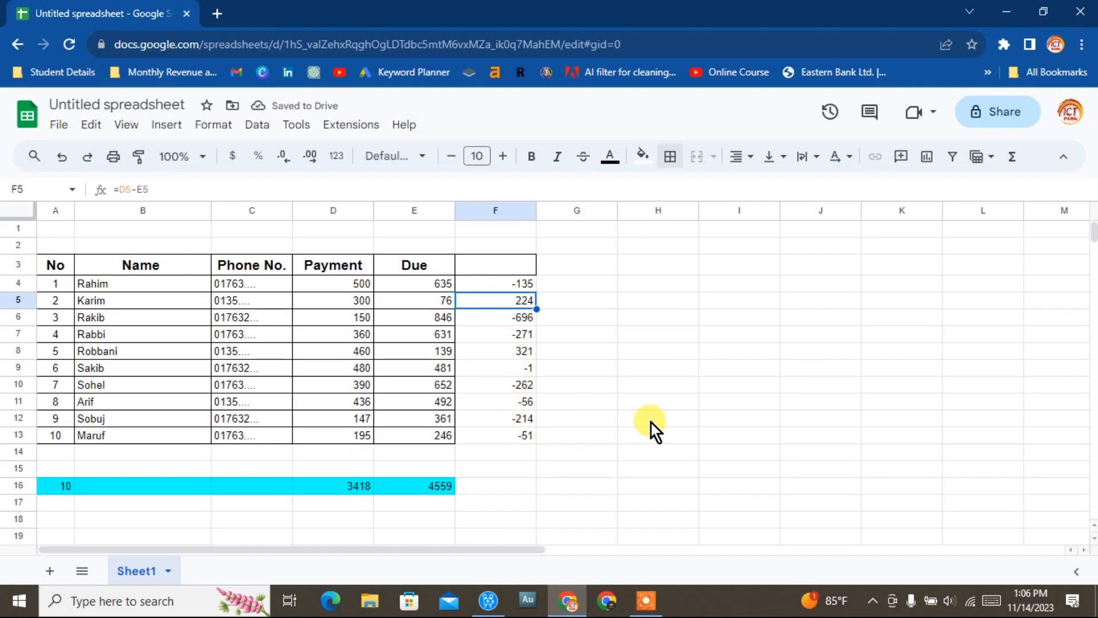
pyautogui.hotkey('ctrl', 'z')
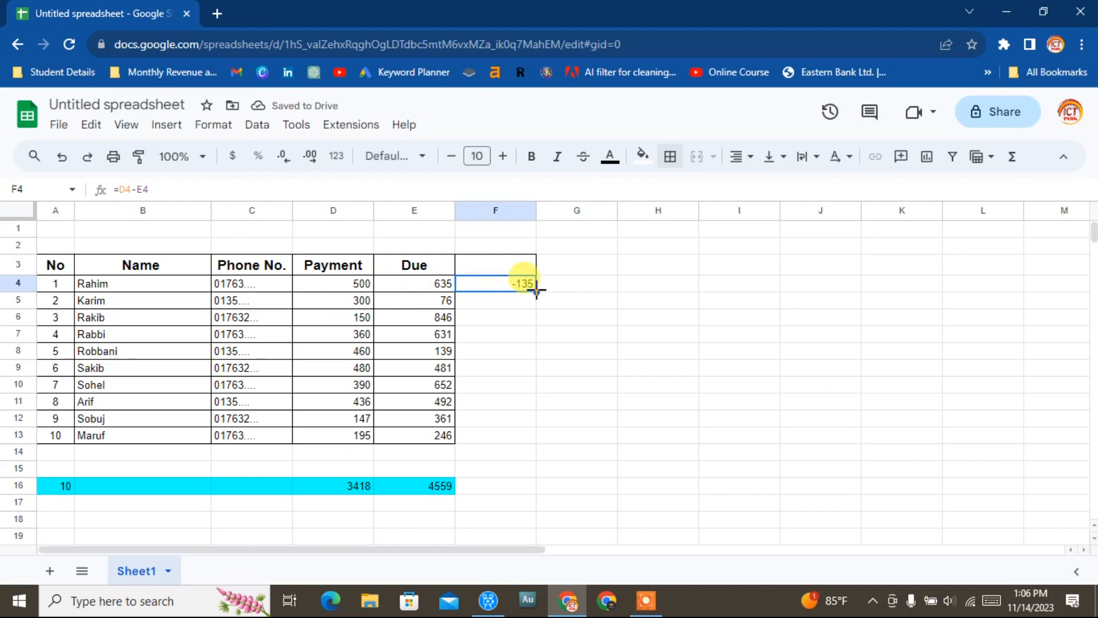
pyautogui.moveTo(537, 290); pyautogui.dragTo(533, 441)
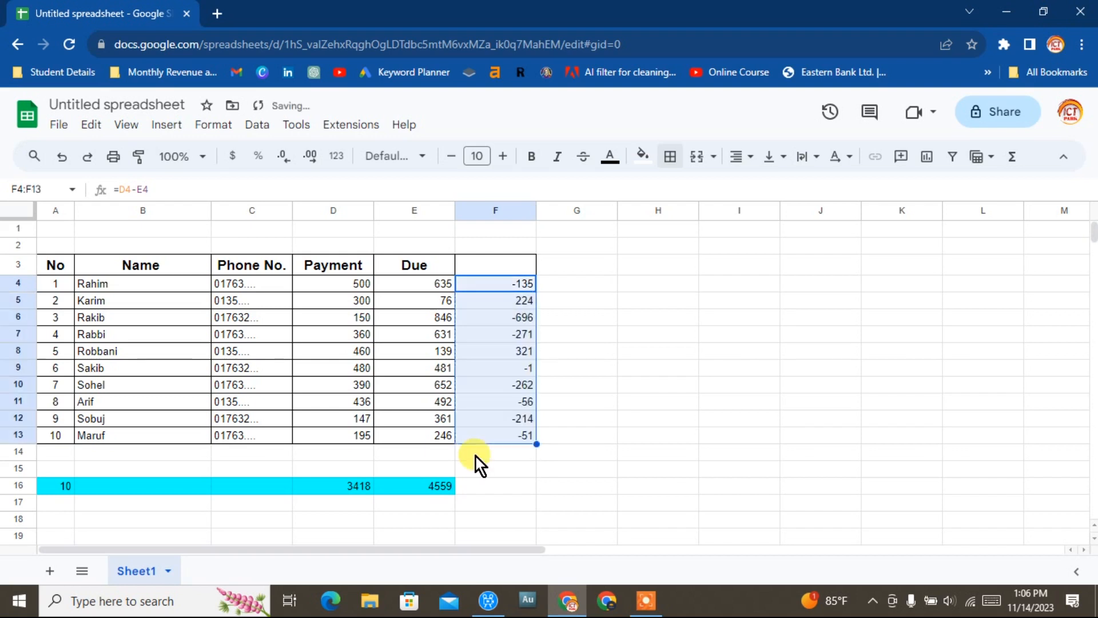
pyautogui.click(639, 400)
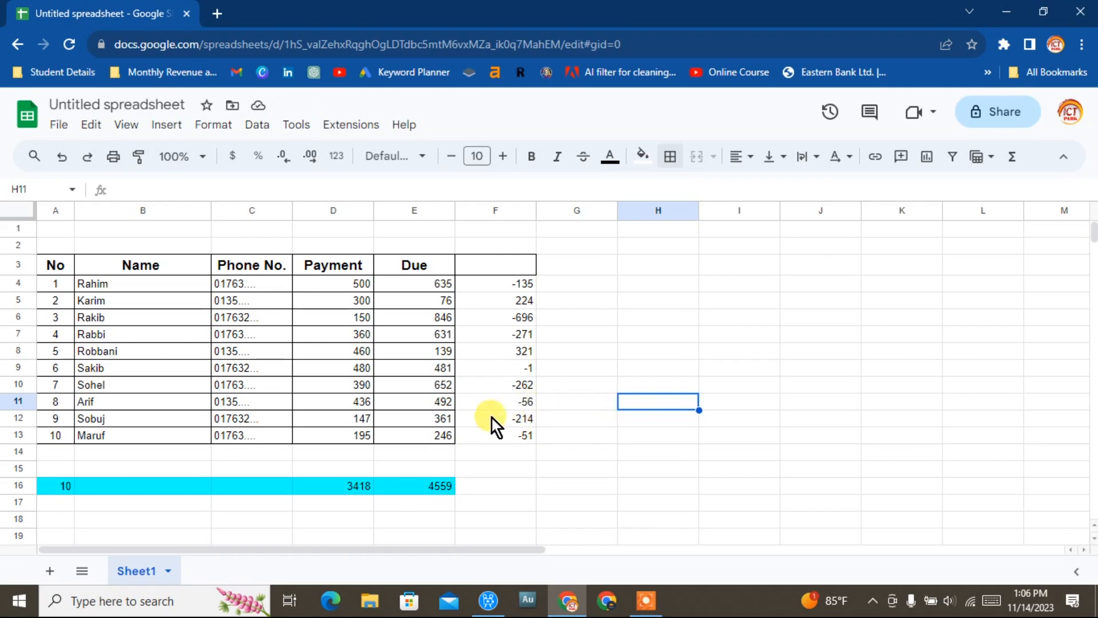
# Apply all borders to the range F4:F13.
pyautogui.moveTo(502, 291); pyautogui.dragTo(500, 447)
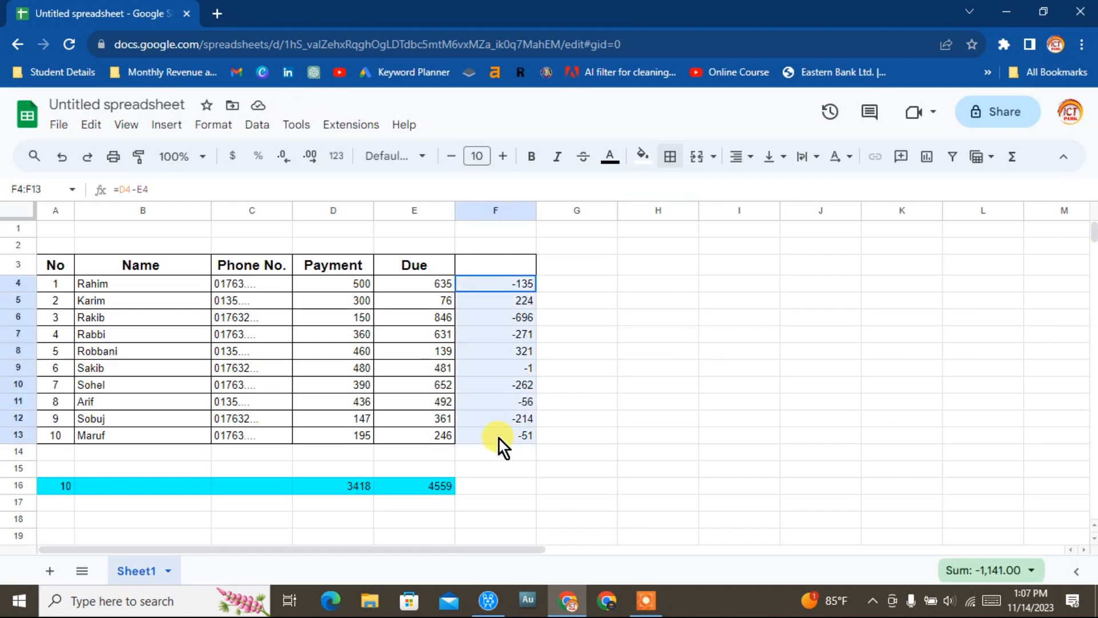
pyautogui.click(670, 158)
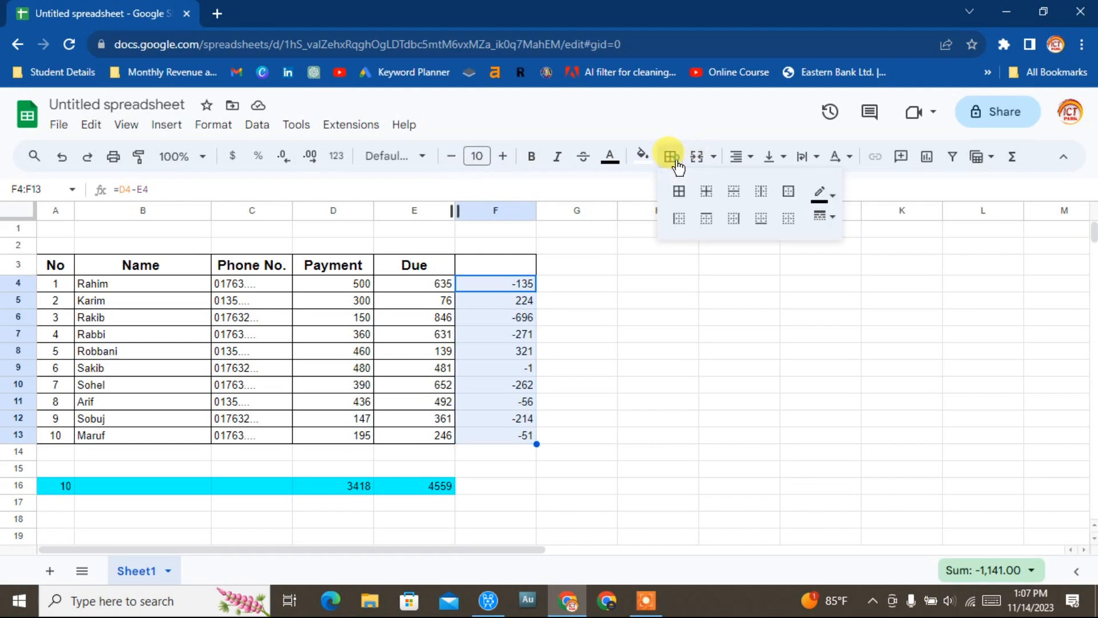
pyautogui.click(679, 191)
pyautogui.click(656, 422)
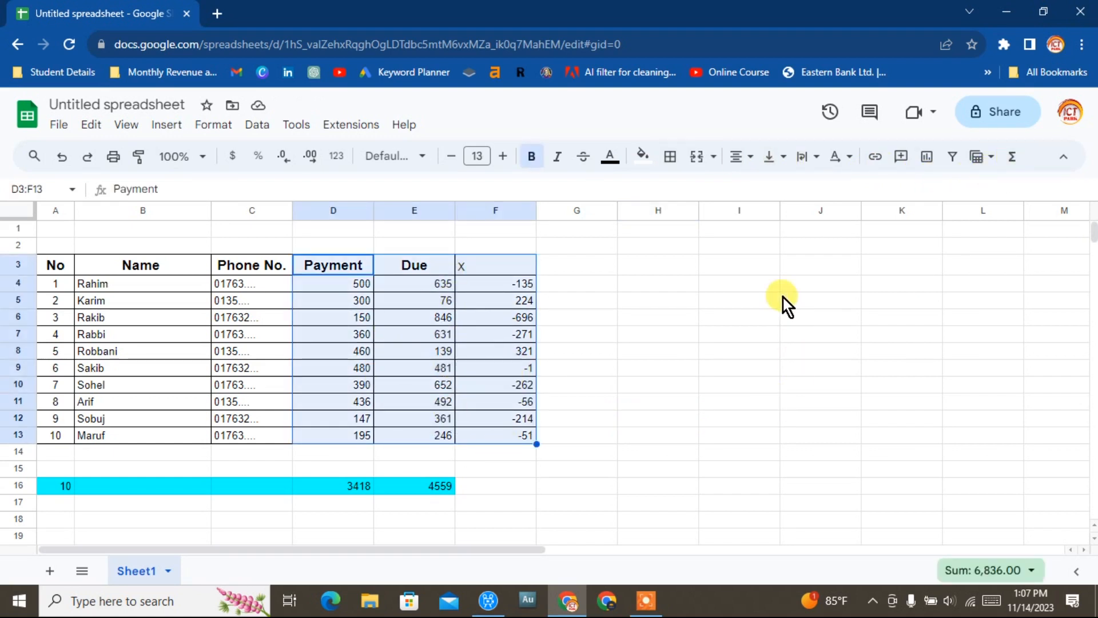
# Insert a chart from D3:F13 and change its type to a stepped area chart.
pyautogui.click(165, 124)
pyautogui.press('Escape')
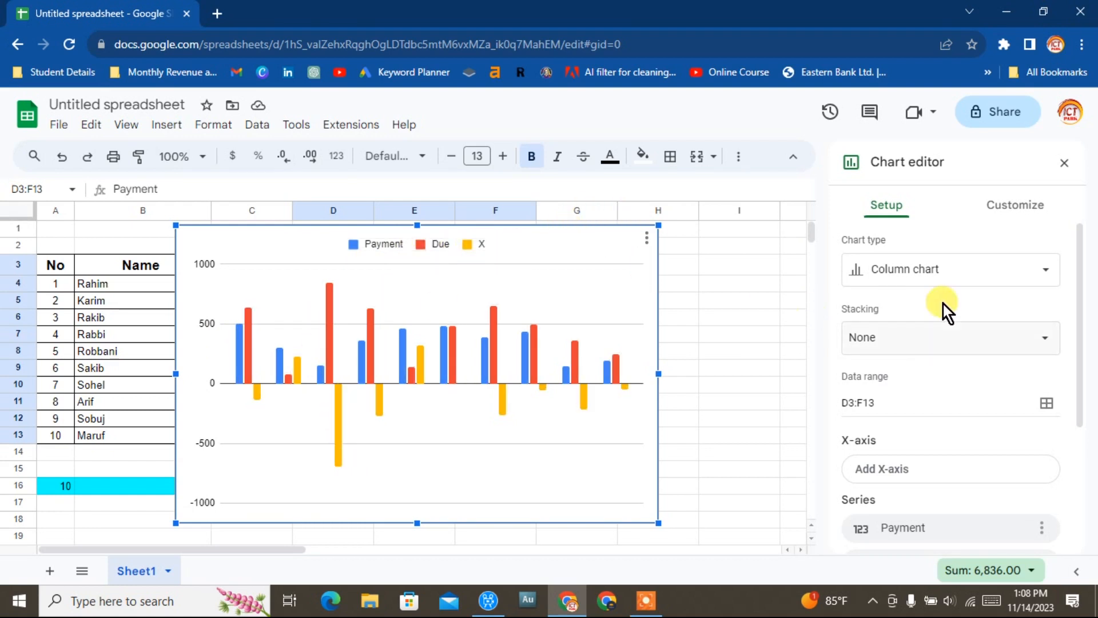
pyautogui.click(976, 276)
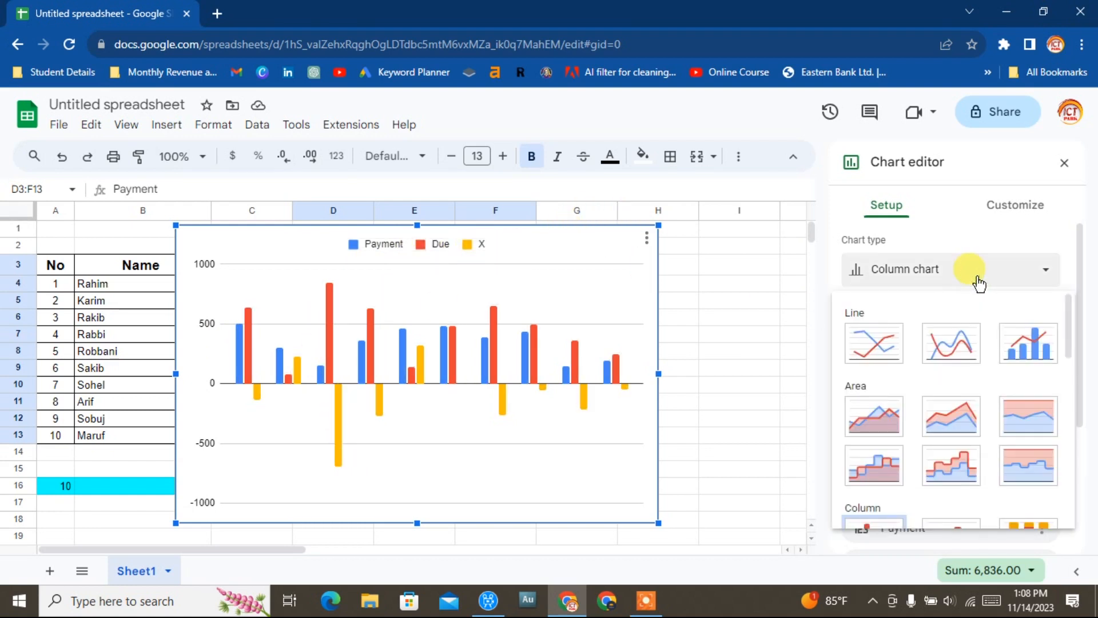
pyautogui.click(870, 343)
pyautogui.click(1001, 270)
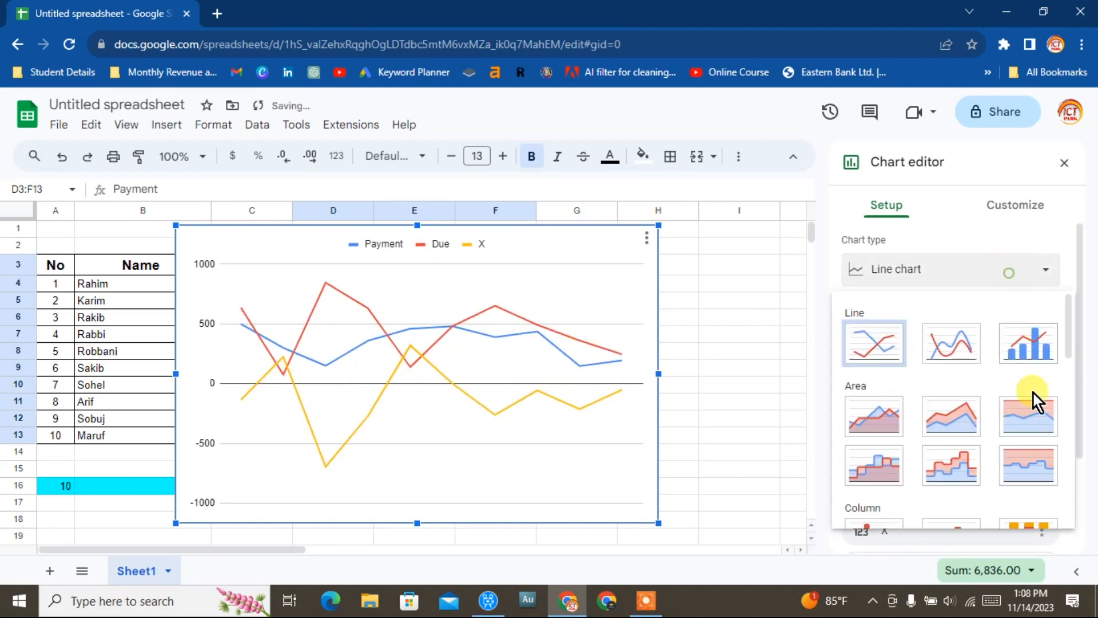
pyautogui.click(1026, 343)
pyautogui.click(999, 275)
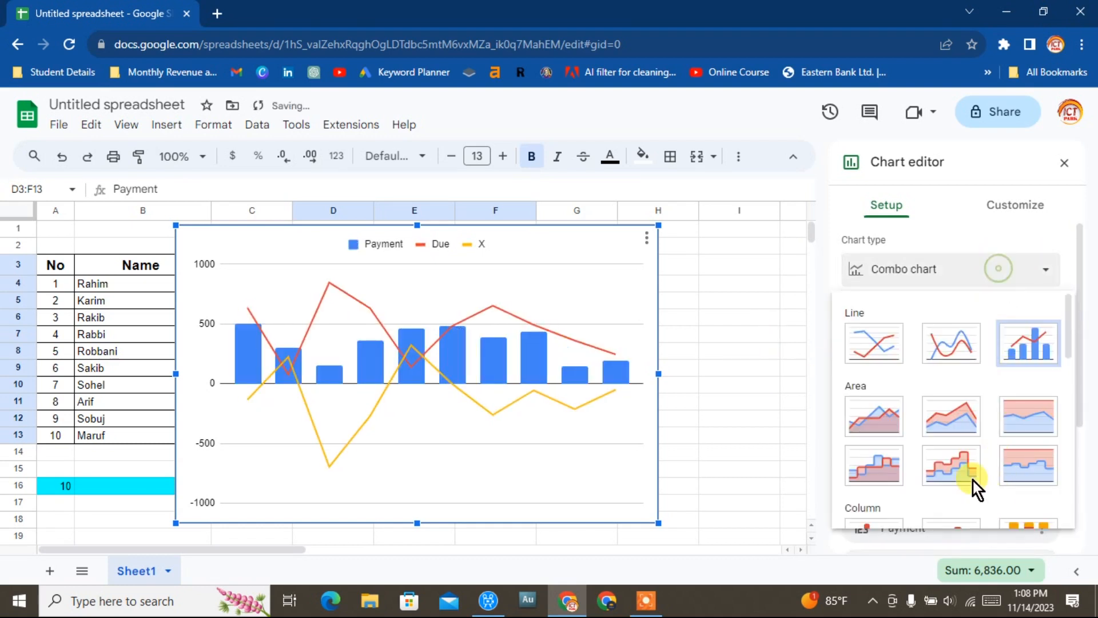
pyautogui.scroll(-5, 981, 452)
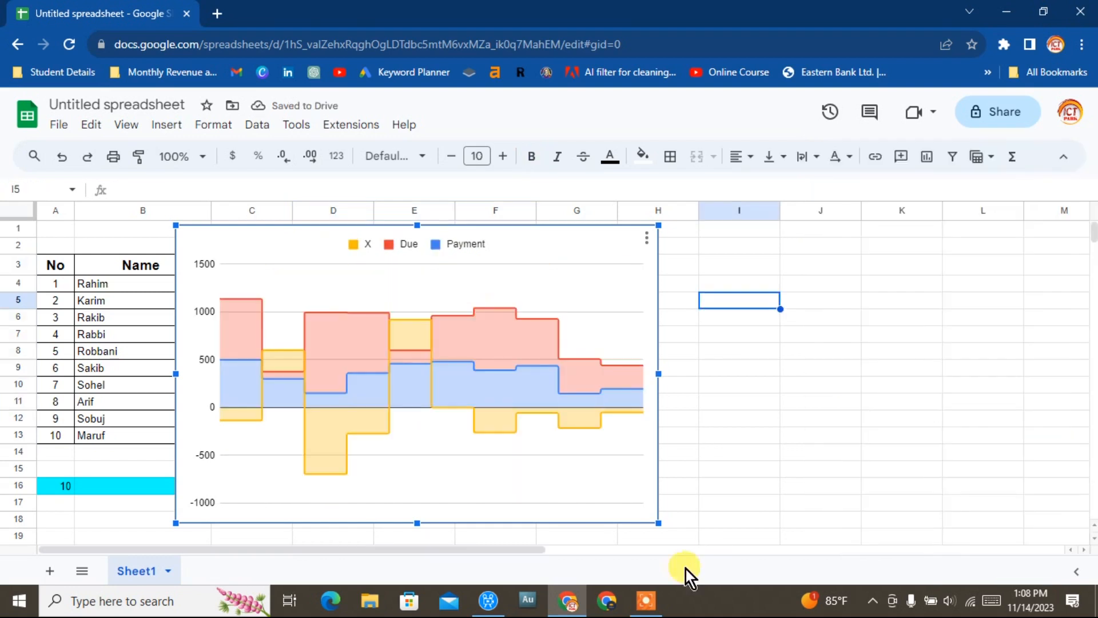
# Shrink the chart and move it beside the table over columns H to L.
pyautogui.moveTo(658, 522); pyautogui.dragTo(554, 459)
pyautogui.moveTo(453, 278); pyautogui.dragTo(875, 294)
pyautogui.click(1052, 343)
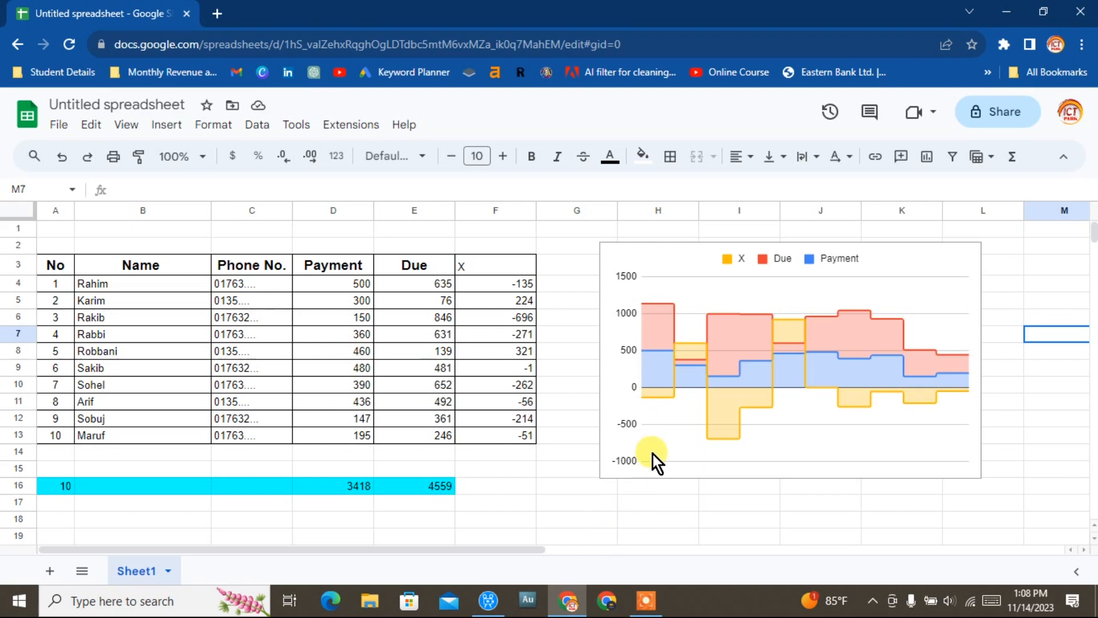
pyautogui.click(987, 112)
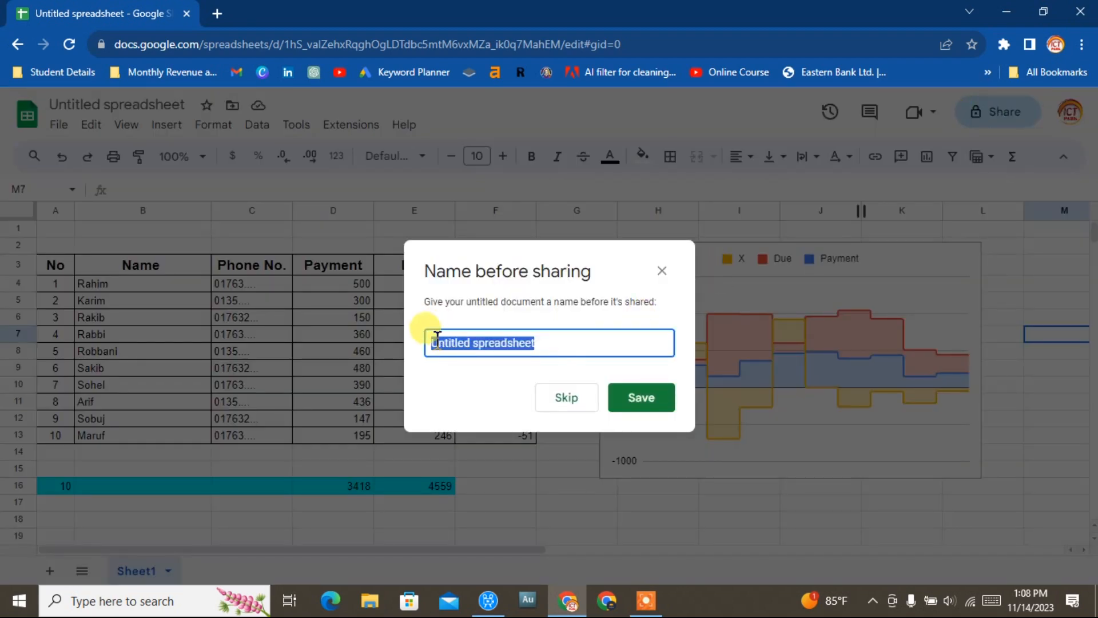
pyautogui.click(661, 270)
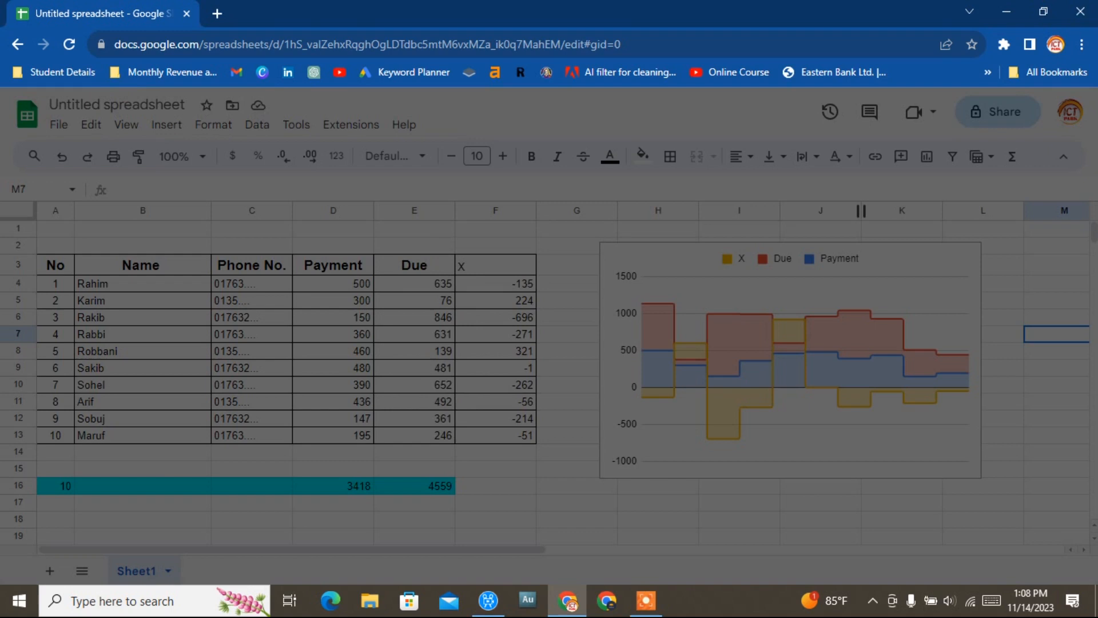
pyautogui.click(18, 45)
# Rename the spreadsheet to Sayem.
pyautogui.click(90, 104)
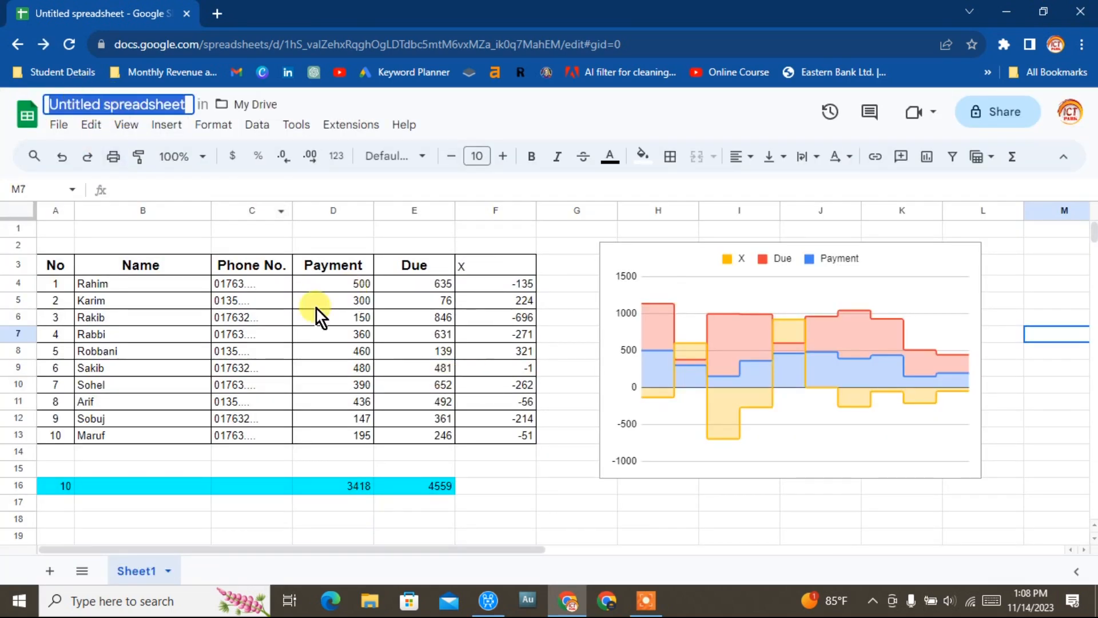
pyautogui.press('BackSpace')
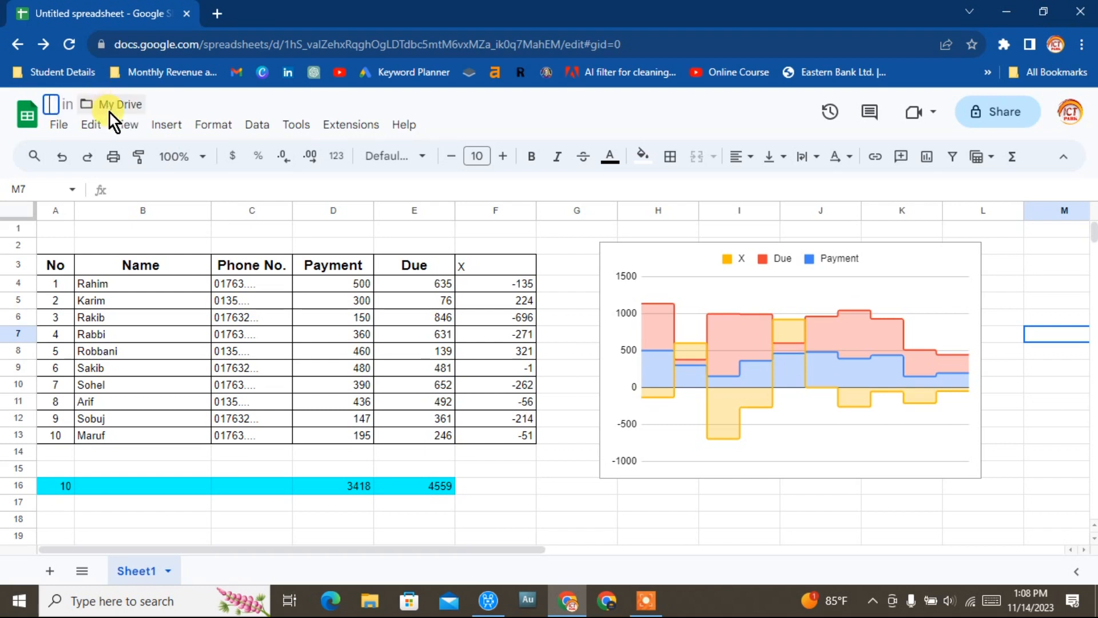
pyautogui.write('Sayem')
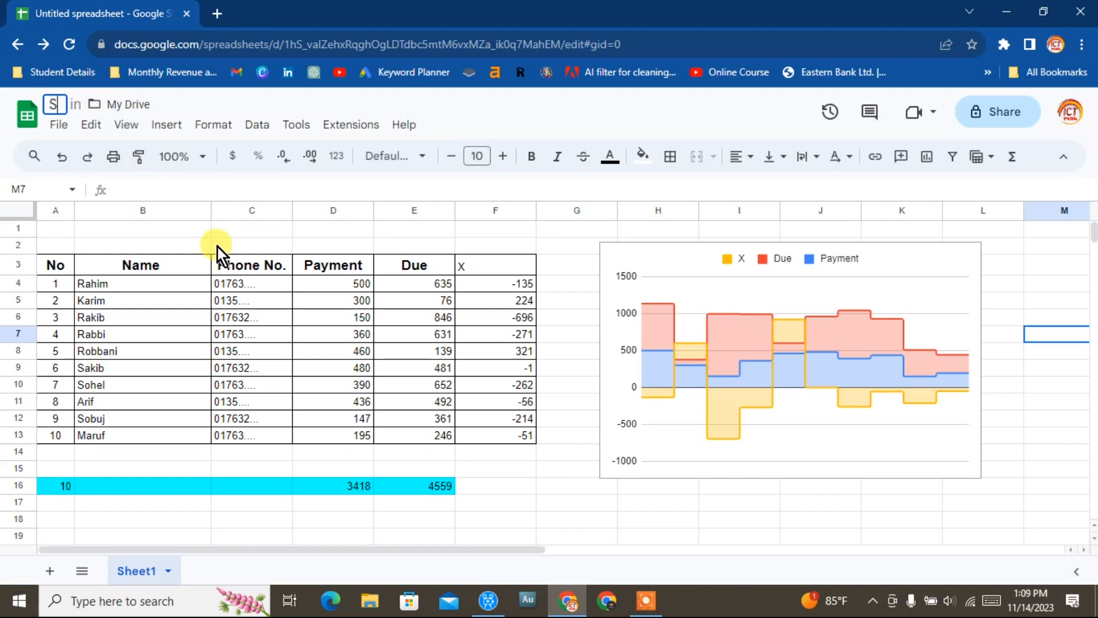
pyautogui.click(633, 506)
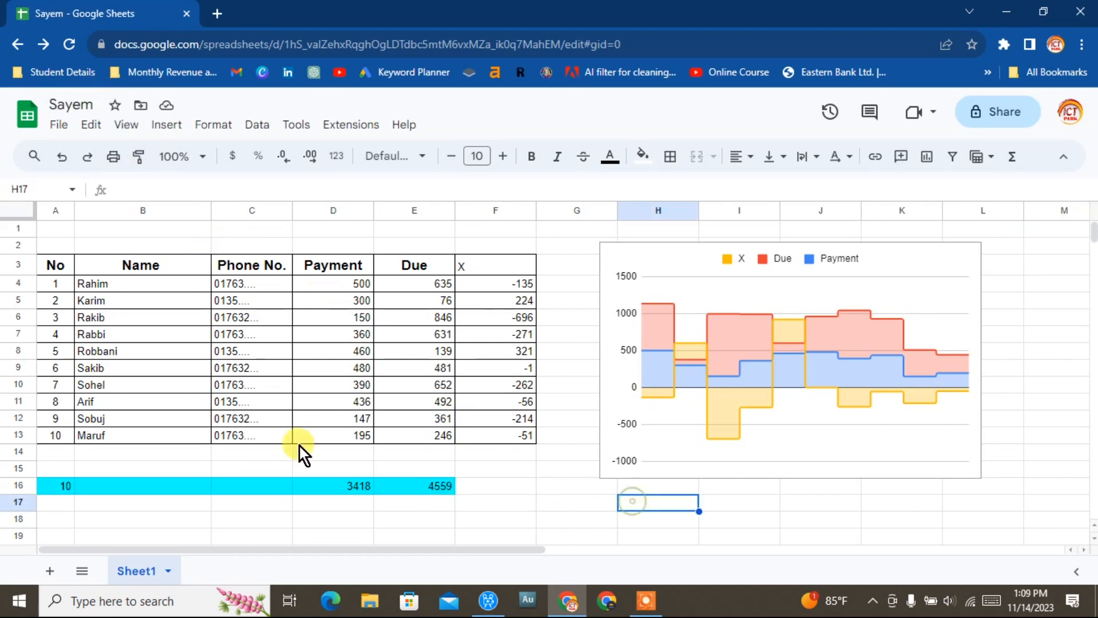
# Open sharing and set general access to Anyone with the link.
pyautogui.click(1008, 111)
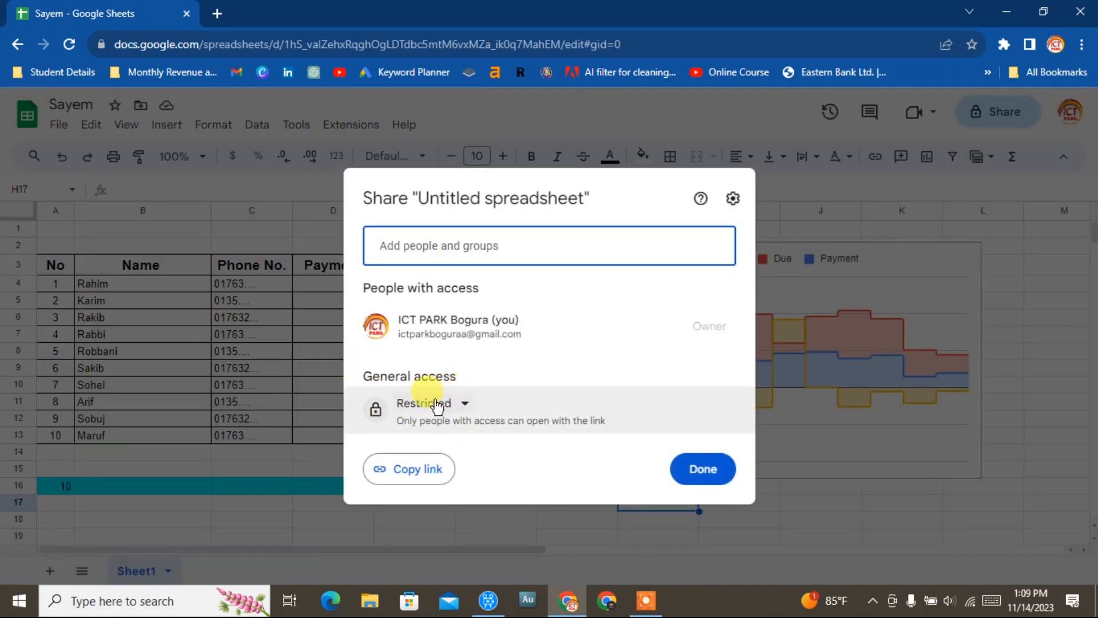
pyautogui.click(465, 404)
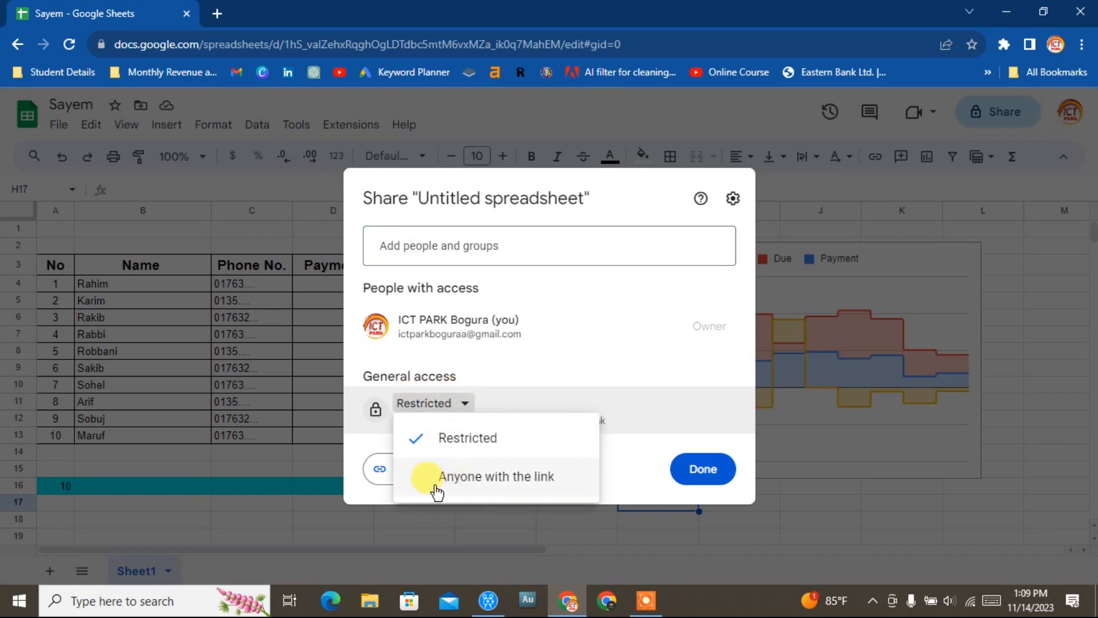
pyautogui.click(517, 473)
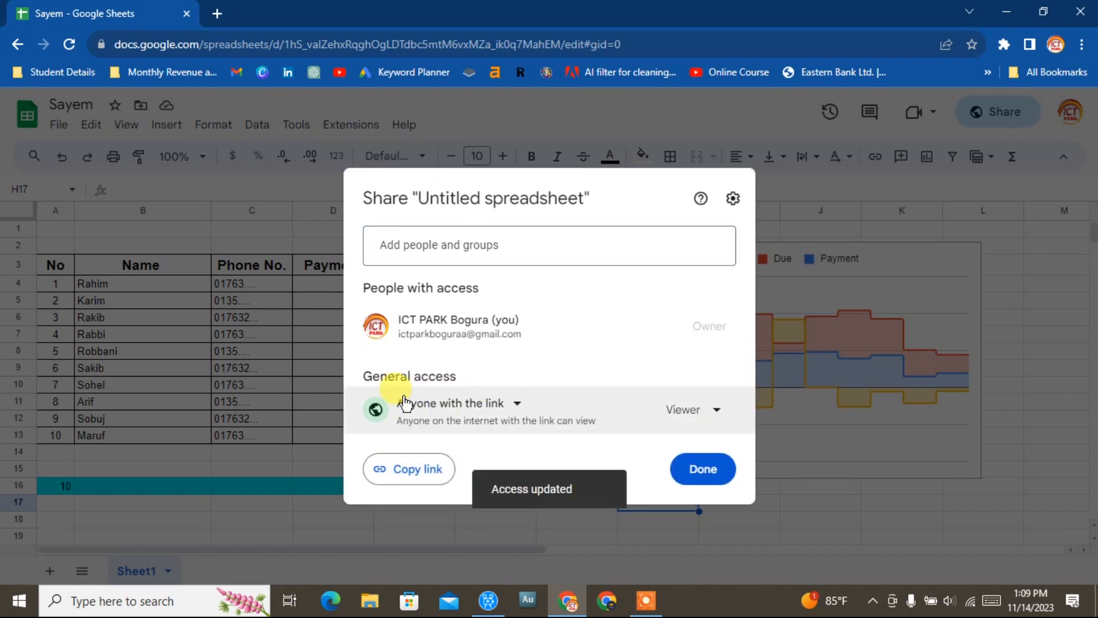
# Keep the link role as Viewer, copy the sharing link, and close the share dialog.
pyautogui.click(709, 409)
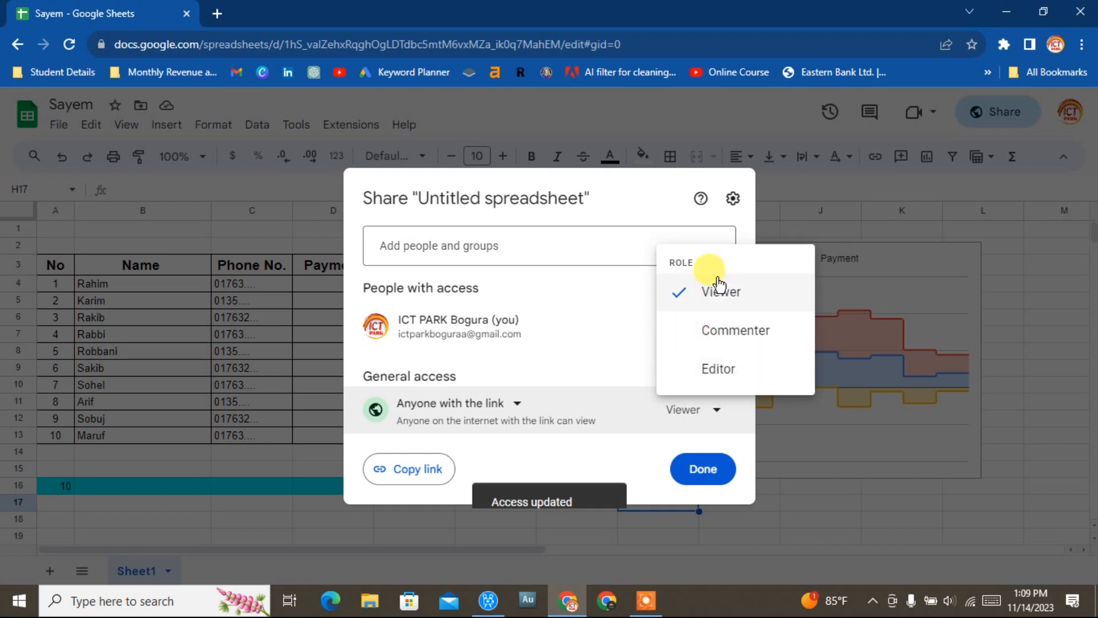
pyautogui.click(603, 472)
pyautogui.click(432, 473)
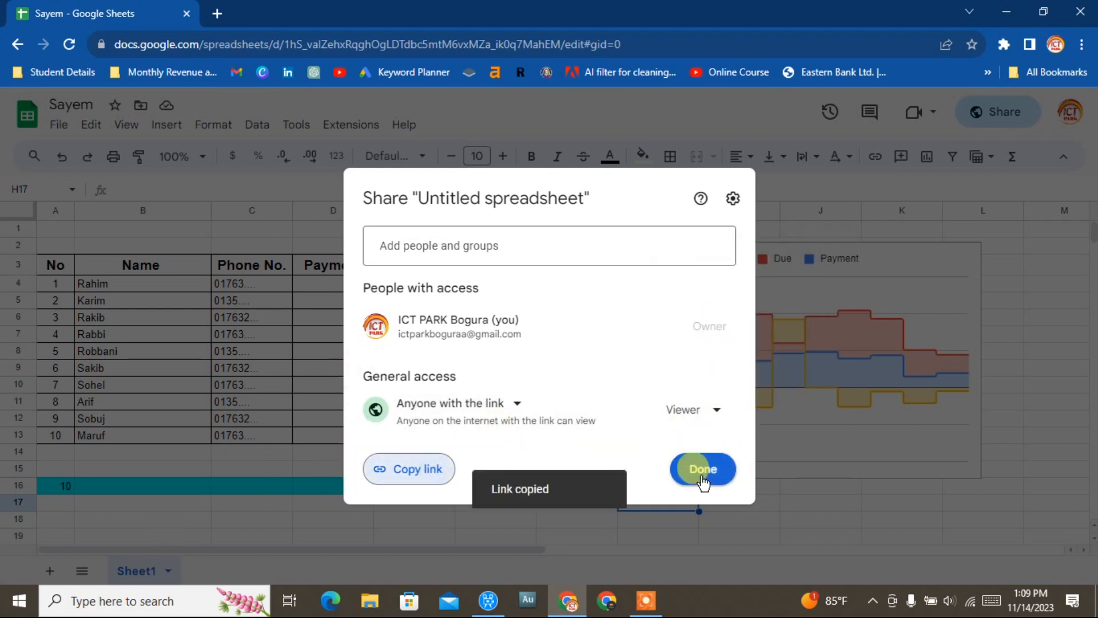
pyautogui.click(725, 479)
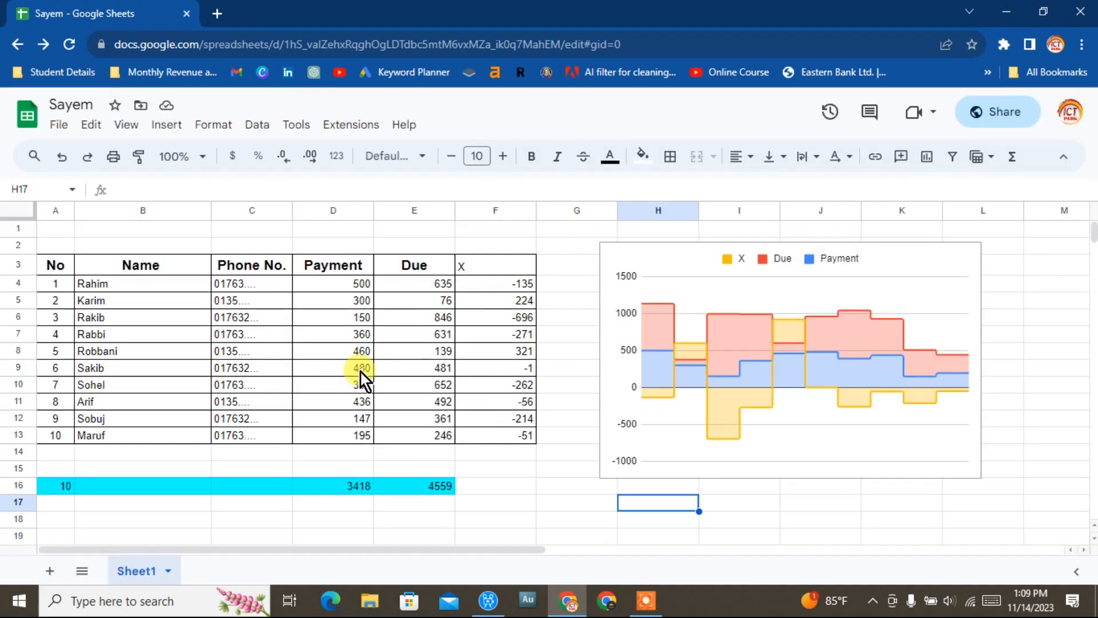
# Switch to the other Chrome window and open the copied sharing link in its new tab.
pyautogui.click(604, 603)
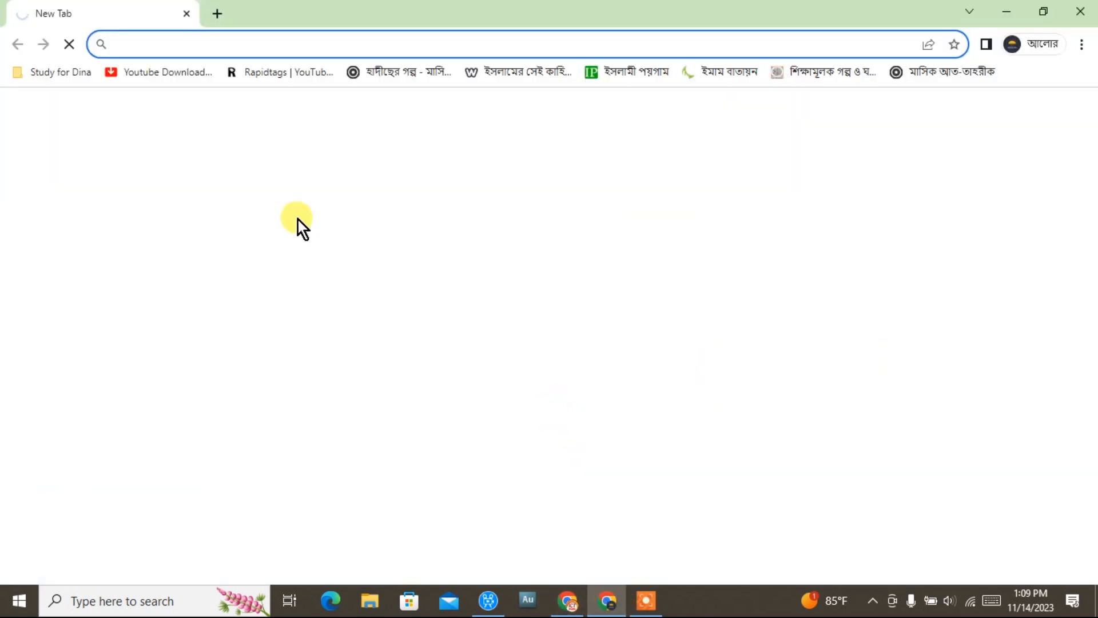
pyautogui.hotkey('ctrl', 'v')
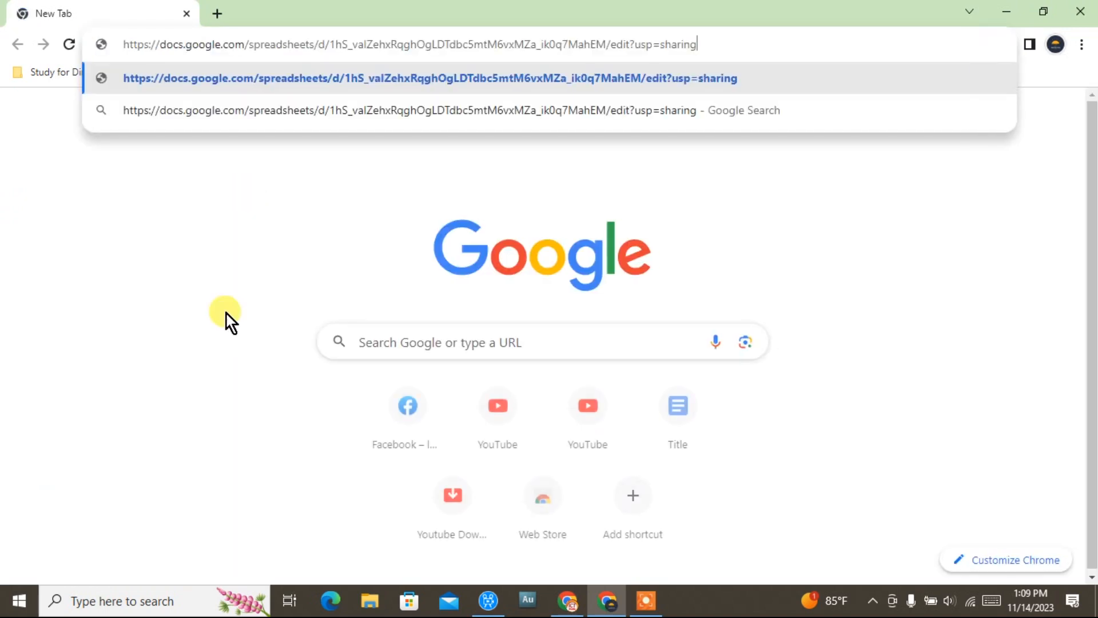
pyautogui.press('Return')
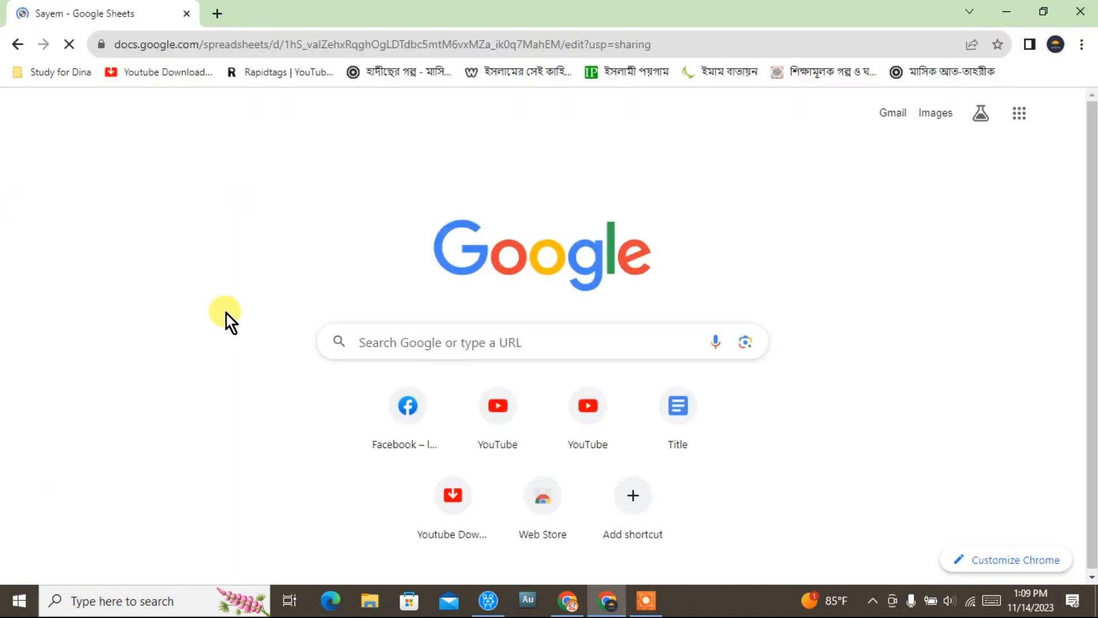